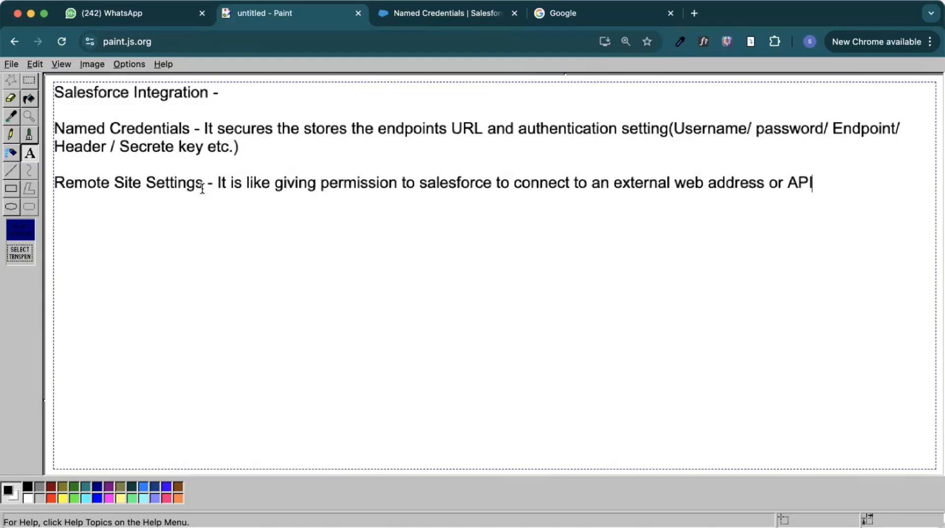
Step: Open the Postal PIN Code API documentation at postalpincode.in/Api-Details in the Google tab and bring the request formats into view
left_click(603, 21)
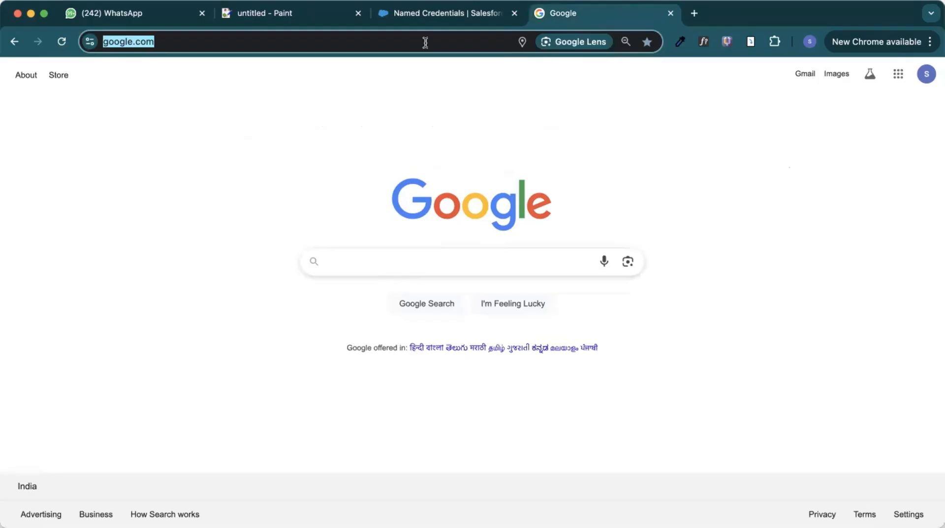
key("BackSpace")
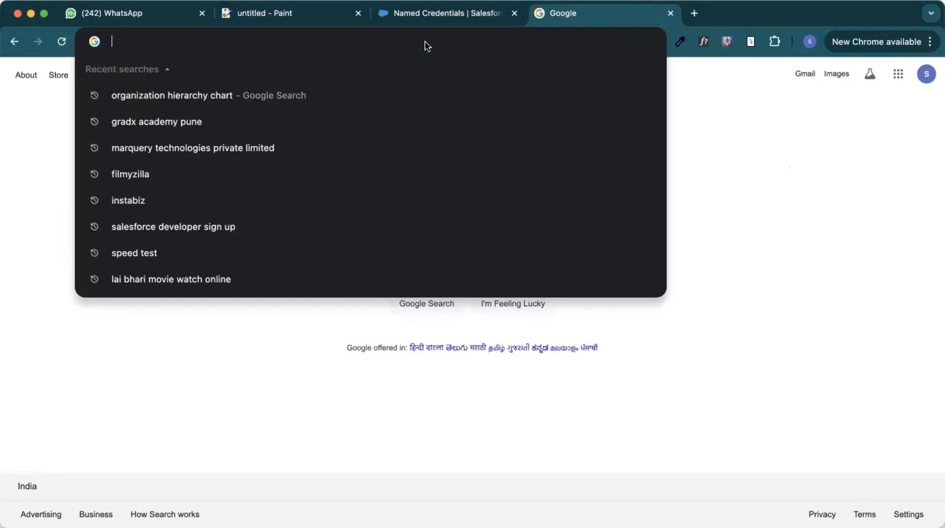
left_click(627, 101)
left_click(451, 40)
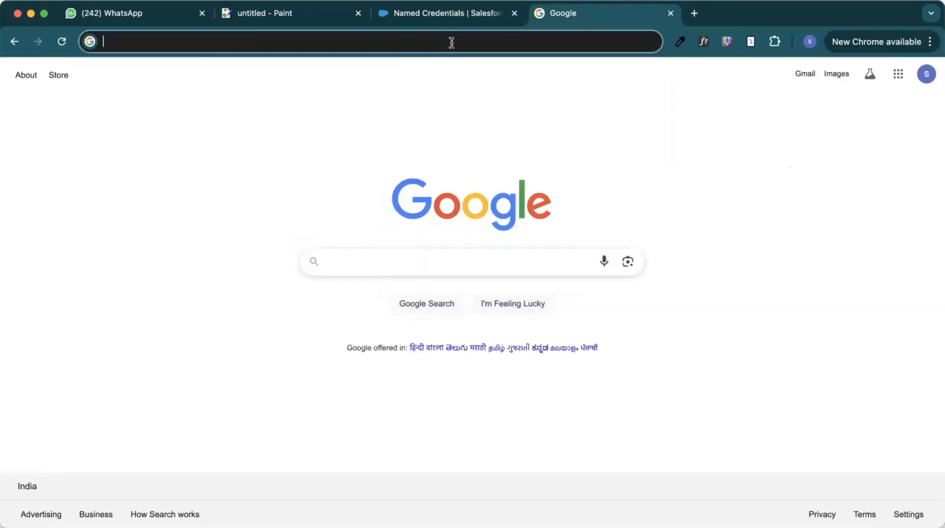
type("post")
key("Return")
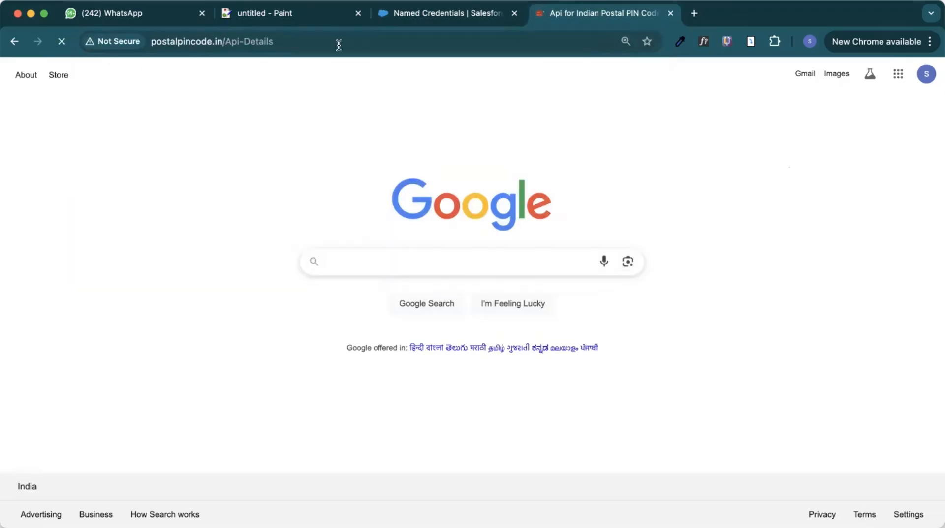
scroll(441, 310, "down", 2)
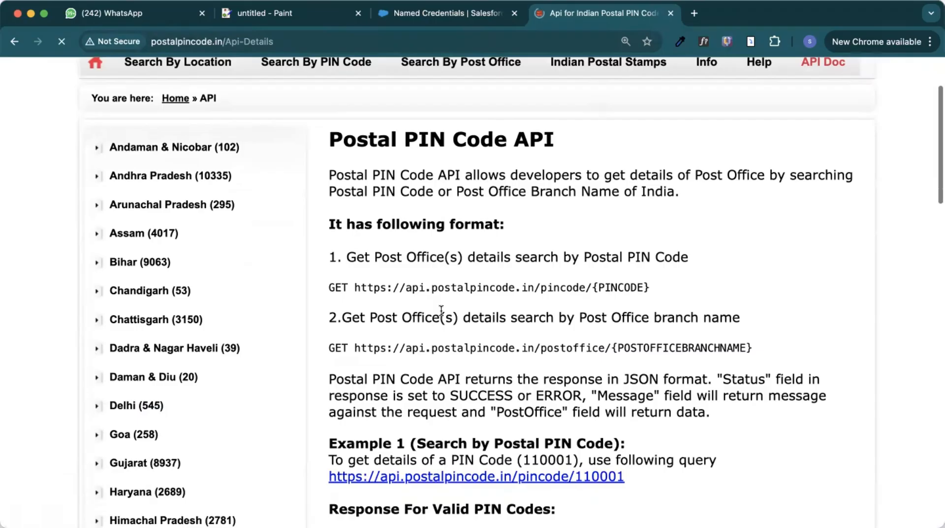
Step: Open the documentation's example query for PIN code 110001 and examine its endpoint address
left_click_drag(355, 287, 585, 287)
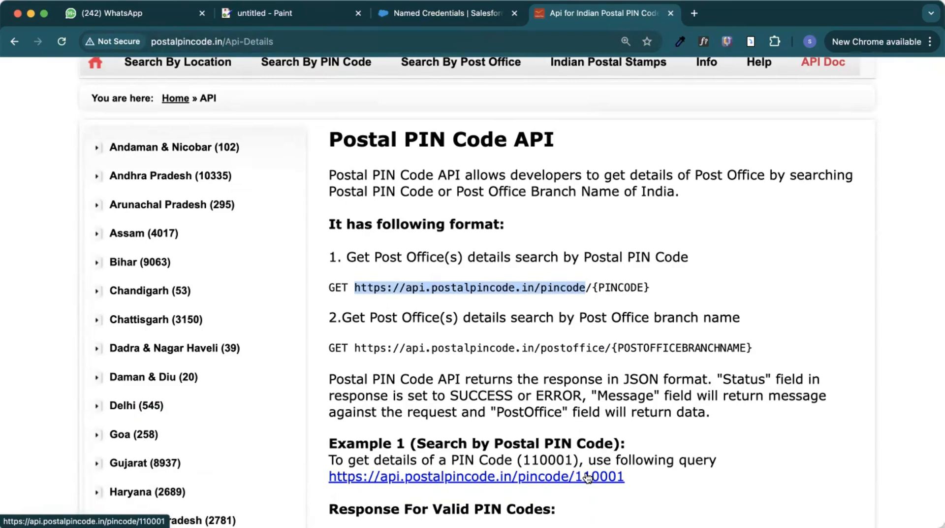
left_click(536, 476)
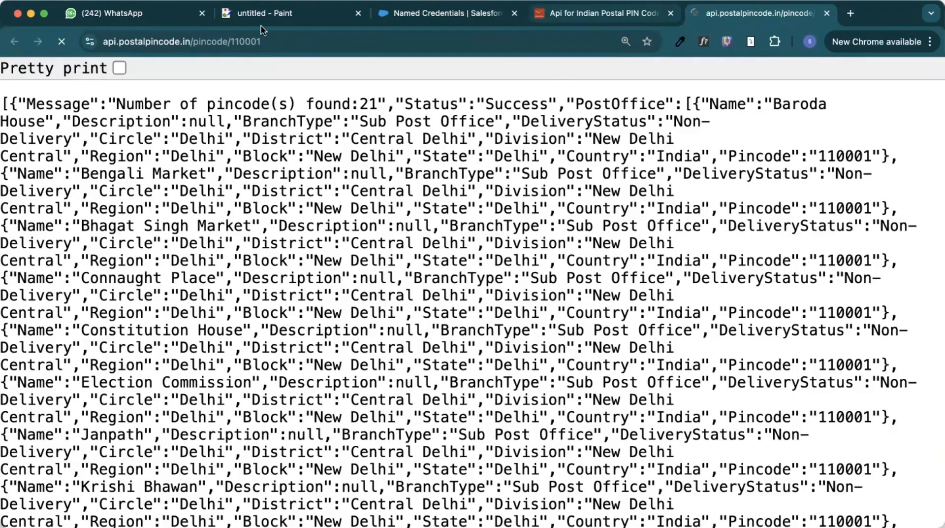
left_click_drag(102, 42, 229, 42)
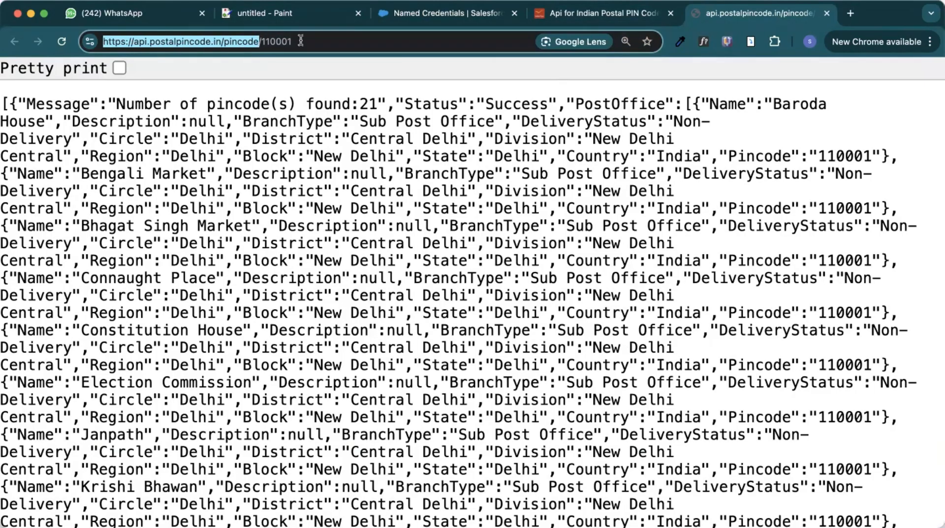
Step: Open the documentation's example post office query for New Delhi and examine the endpoint and branch name in its address
left_click(562, 6)
scroll(441, 262, "down", 15)
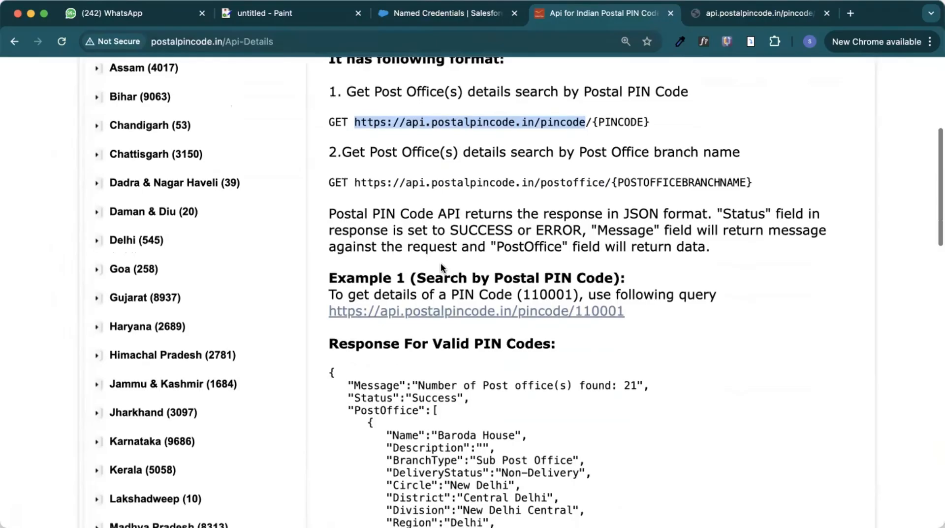
left_click(459, 266)
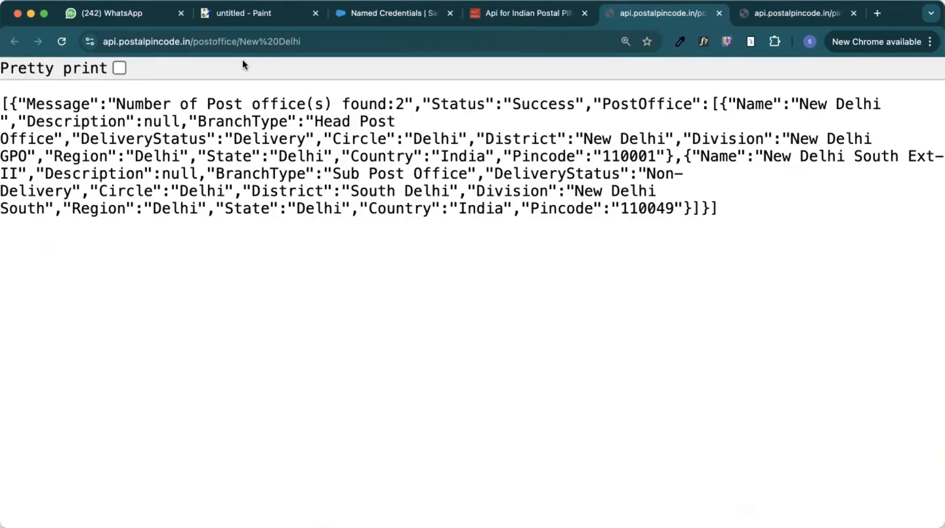
left_click_drag(239, 40, 102, 45)
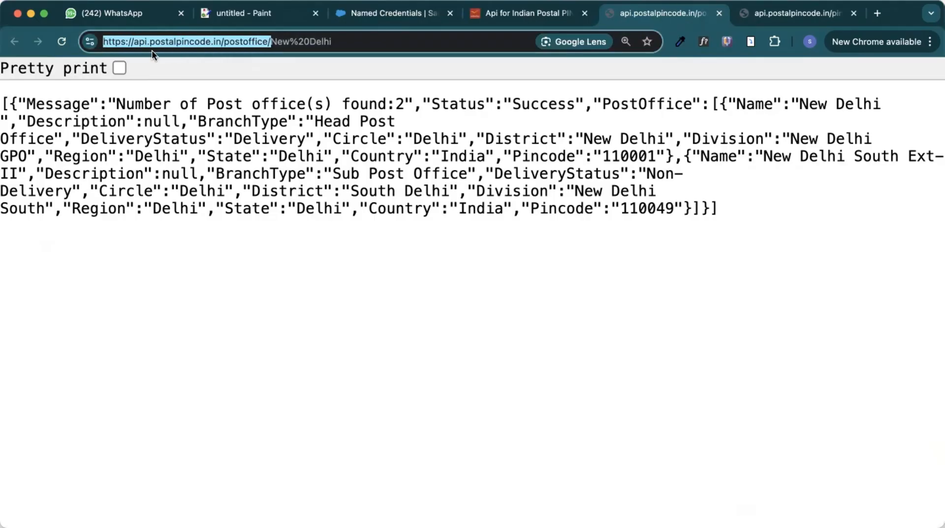
left_click_drag(269, 41, 333, 41)
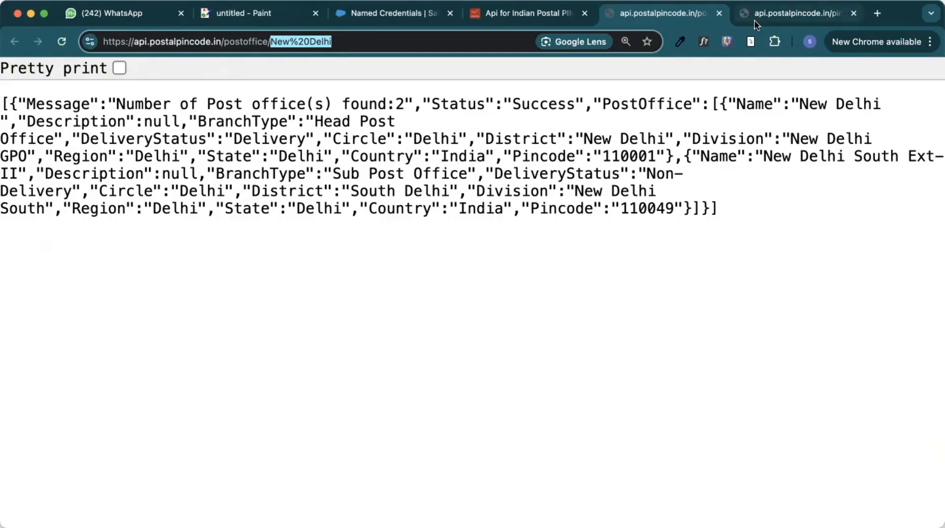
Step: Query the pincode endpoint for PIN code 411041 in the tab showing the 110001 response
left_click(778, 14)
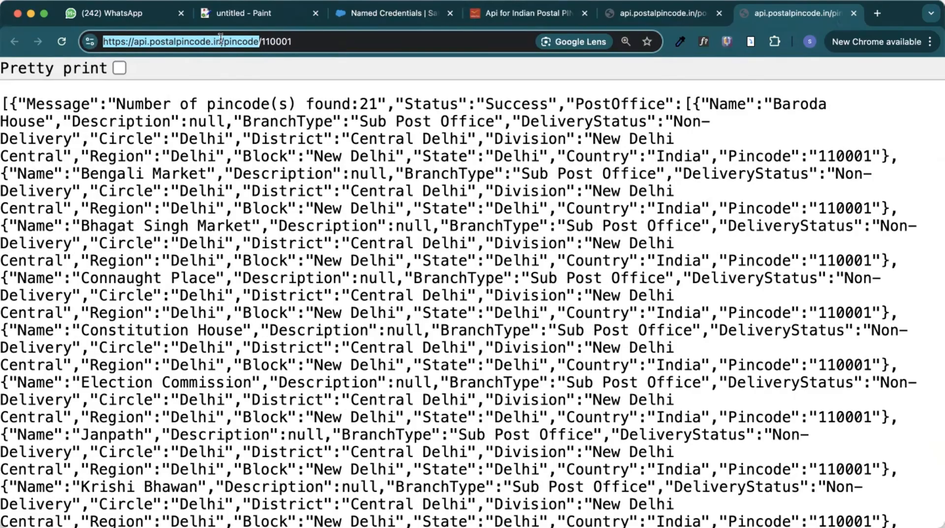
double_click(269, 42)
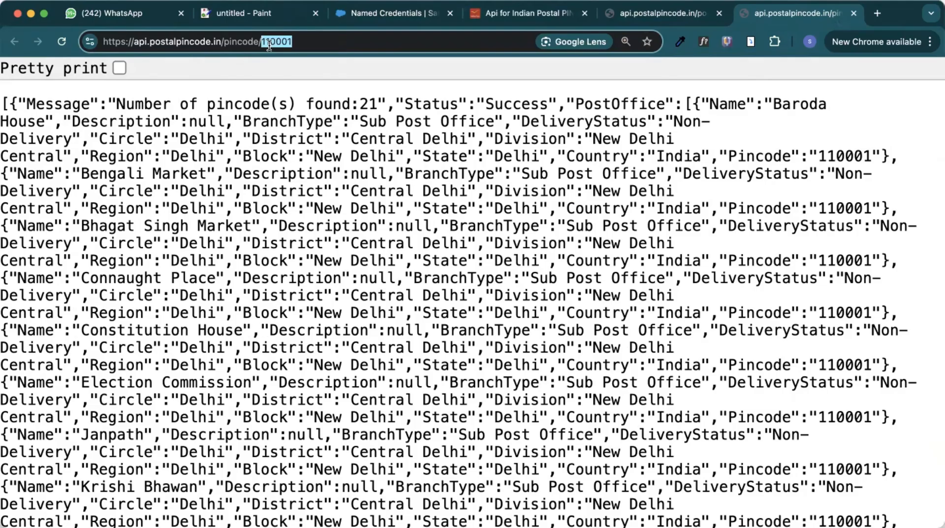
type("4")
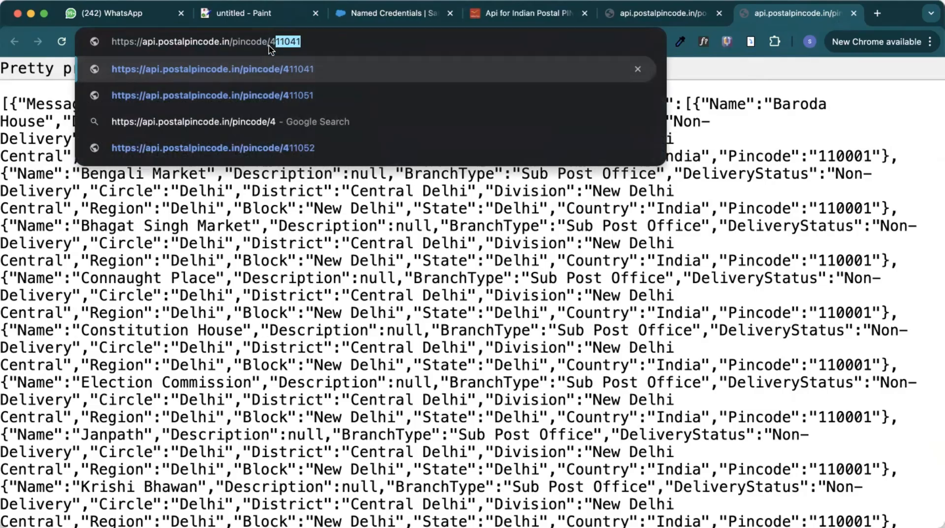
type("11041")
key("Return")
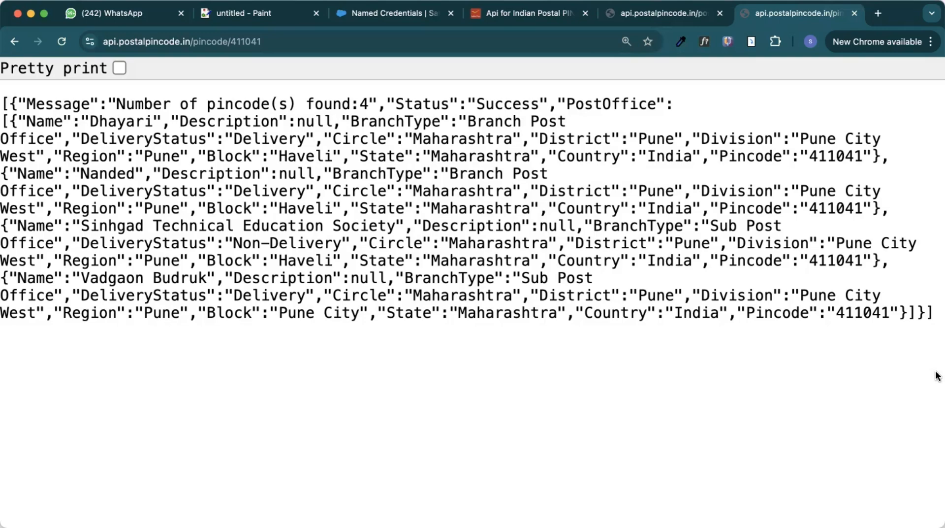
Step: Switch to Salesforce Setup, search the setup pages for "remote" and open Remote Site Settings
left_click(385, 18)
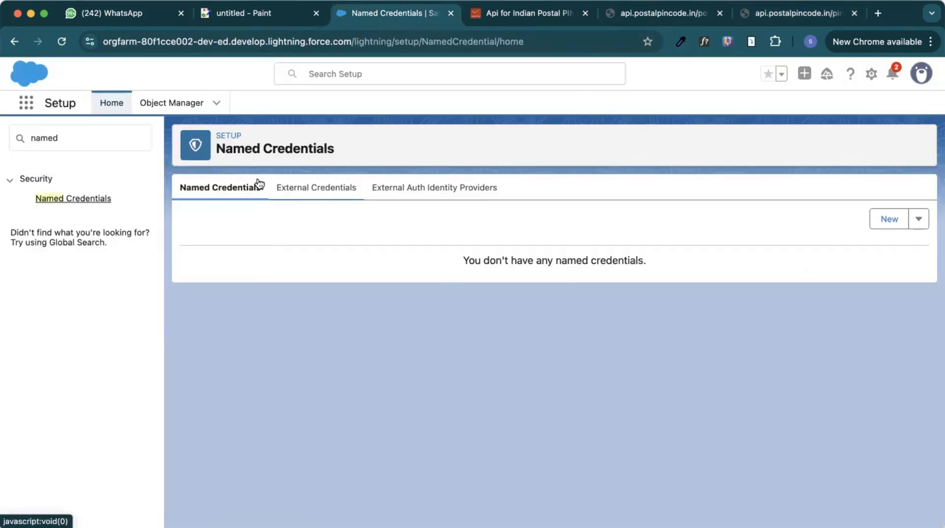
left_click(67, 145)
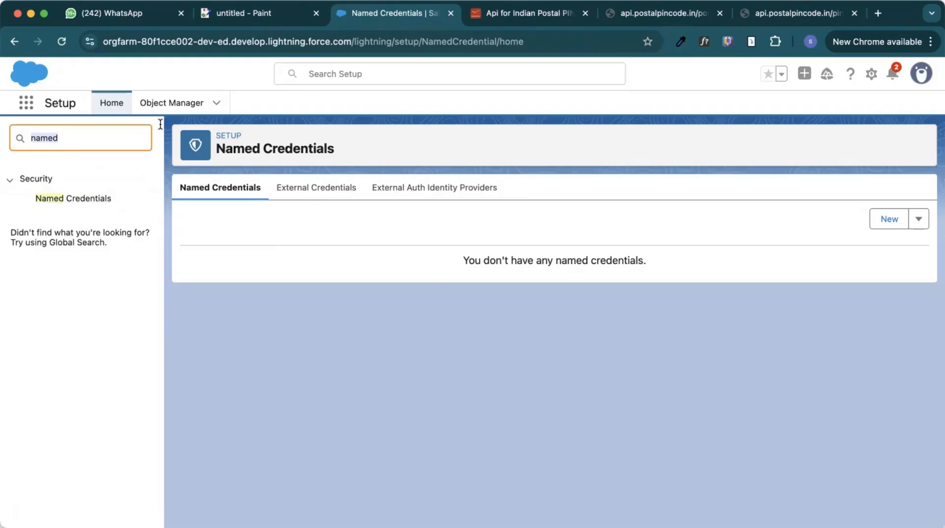
left_click(260, 13)
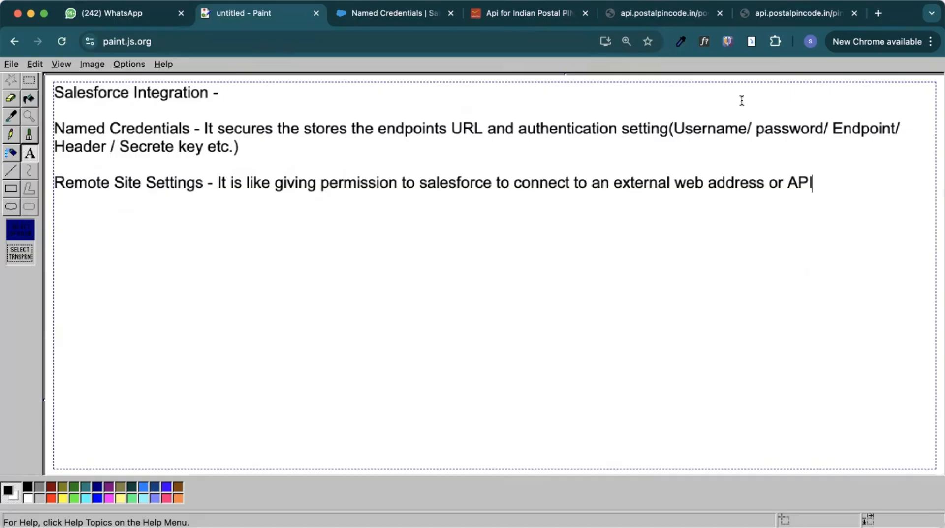
left_click(673, 6)
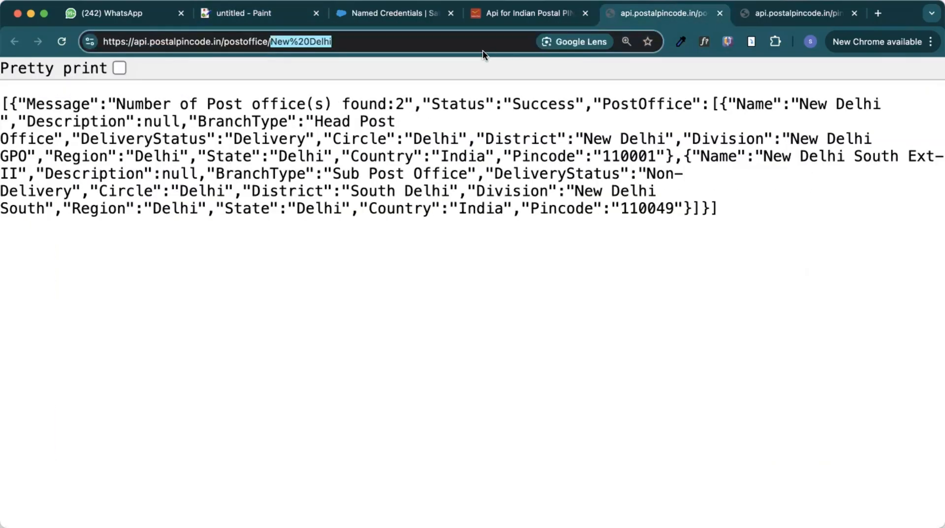
left_click(384, 14)
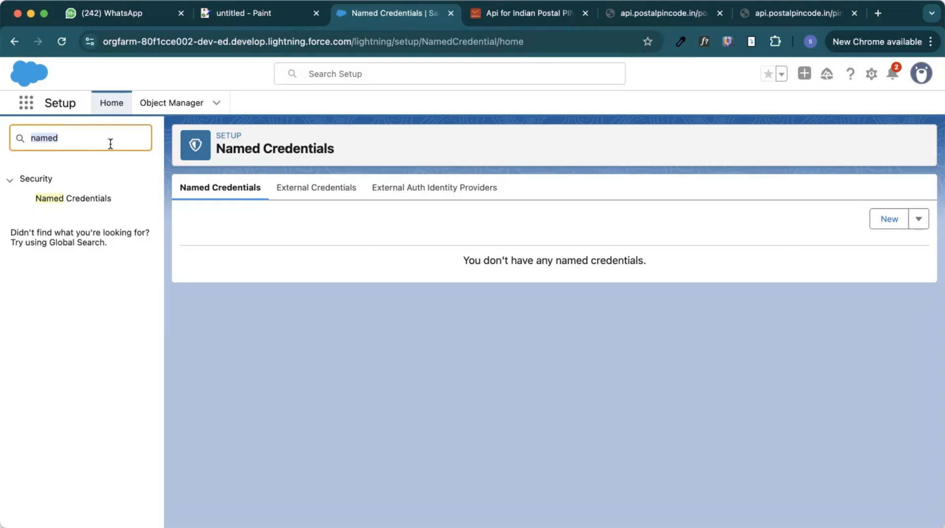
key("BackSpace")
left_click(665, 13)
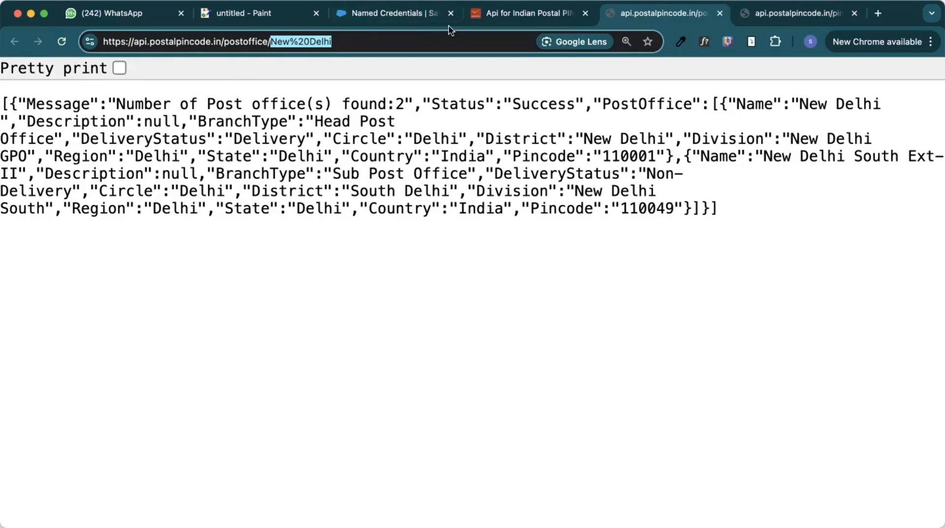
left_click(409, 14)
type("re")
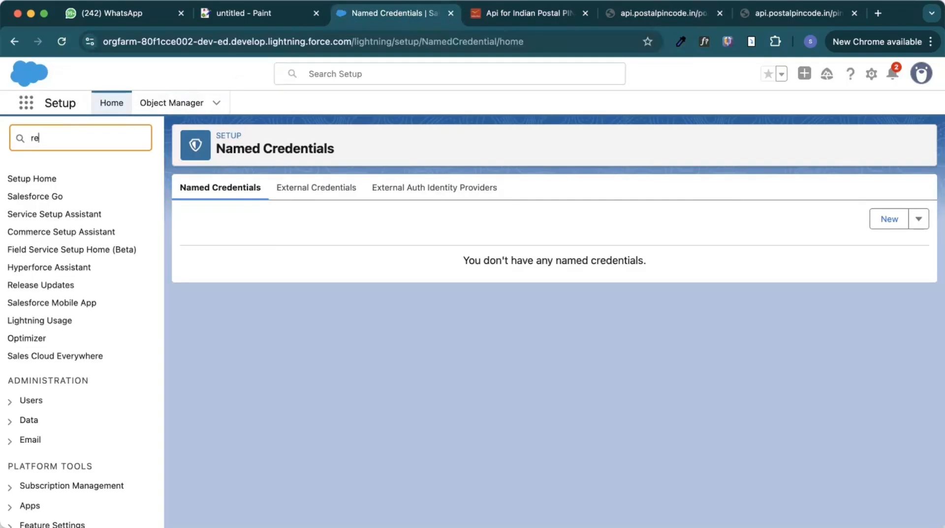
type("mote")
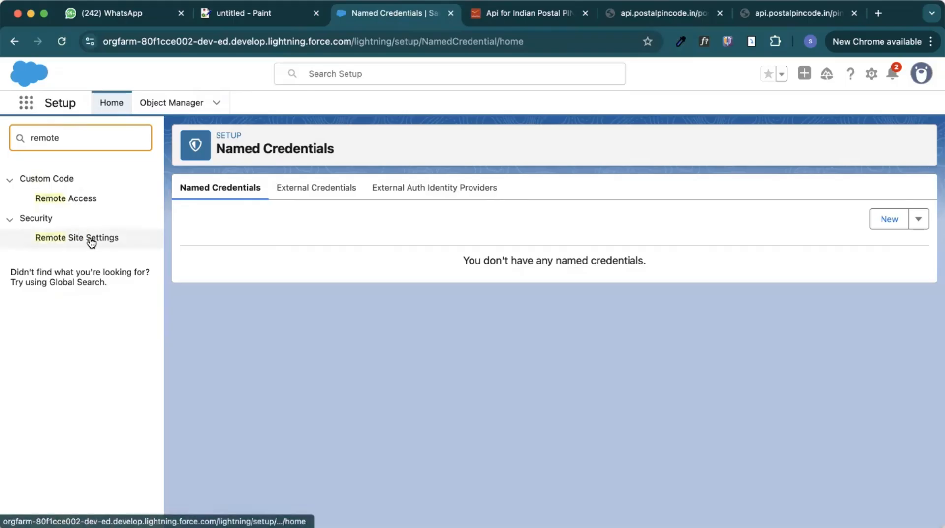
left_click(91, 238)
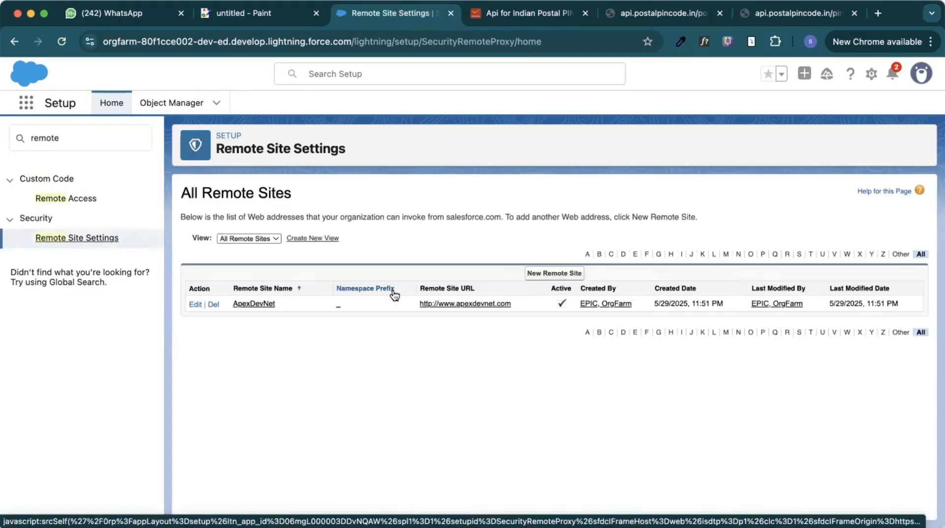
left_click(550, 277)
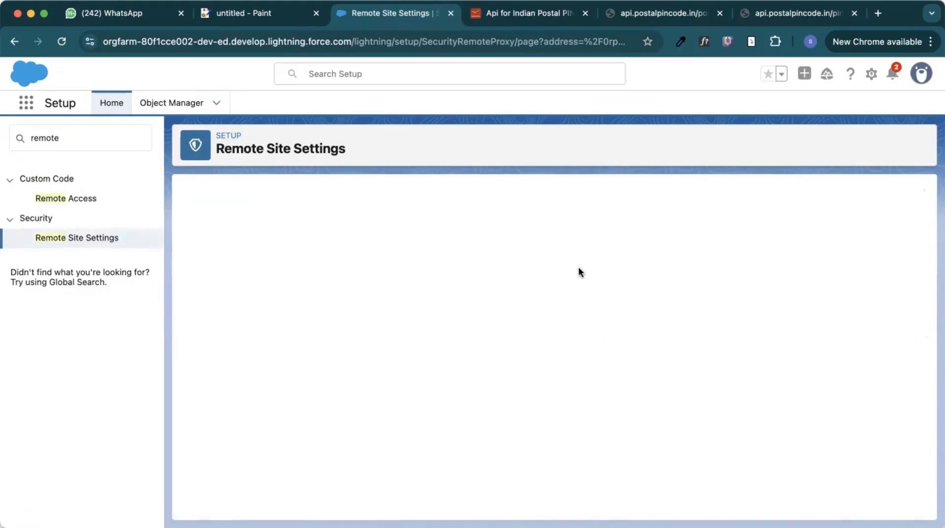
left_click(660, 12)
left_click(271, 41)
left_click_drag(272, 41, 92, 43)
key("super+c")
left_click(394, 13)
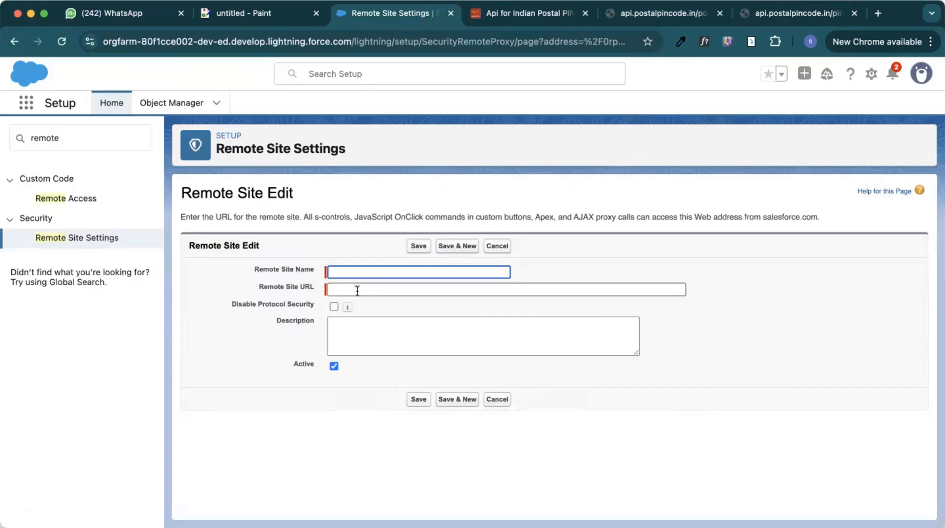
left_click(343, 289)
key("super+v")
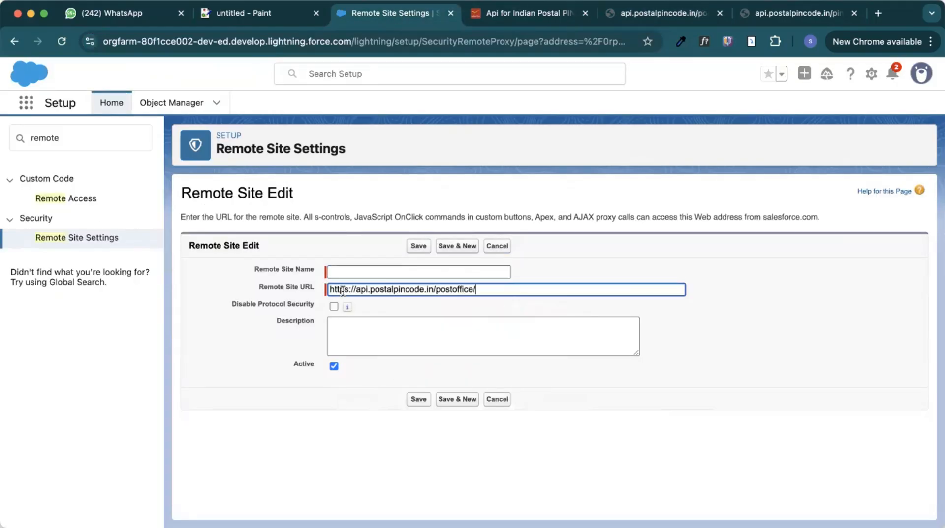
Step: Name the remote site Post Office API and try to save it
left_click(331, 273)
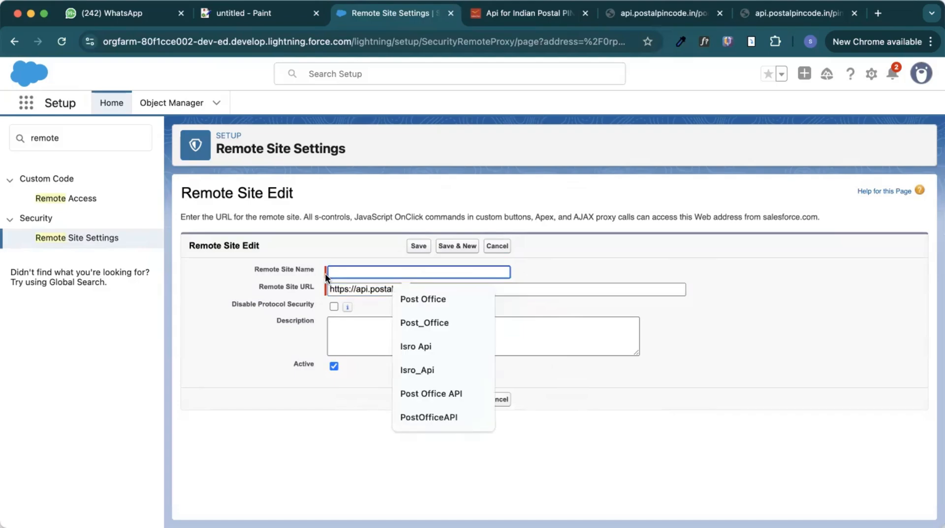
type("Post Office API")
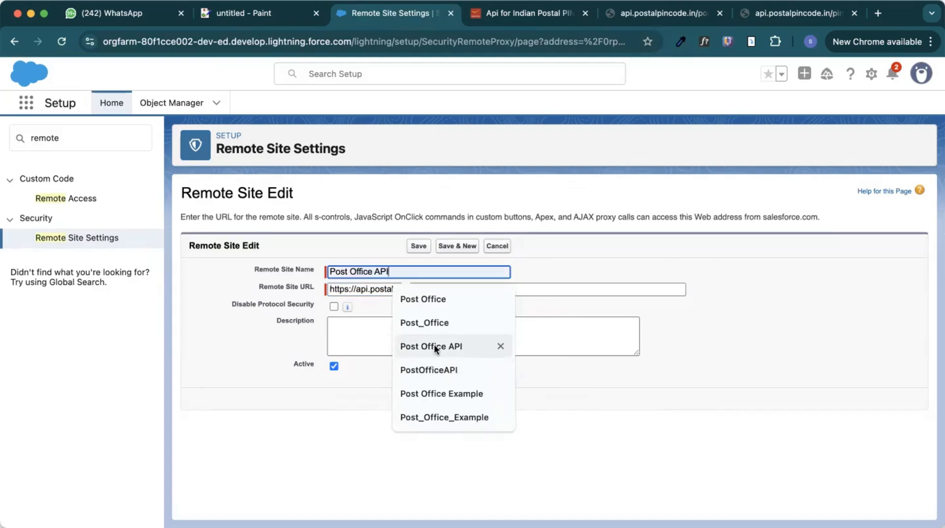
left_click(434, 344)
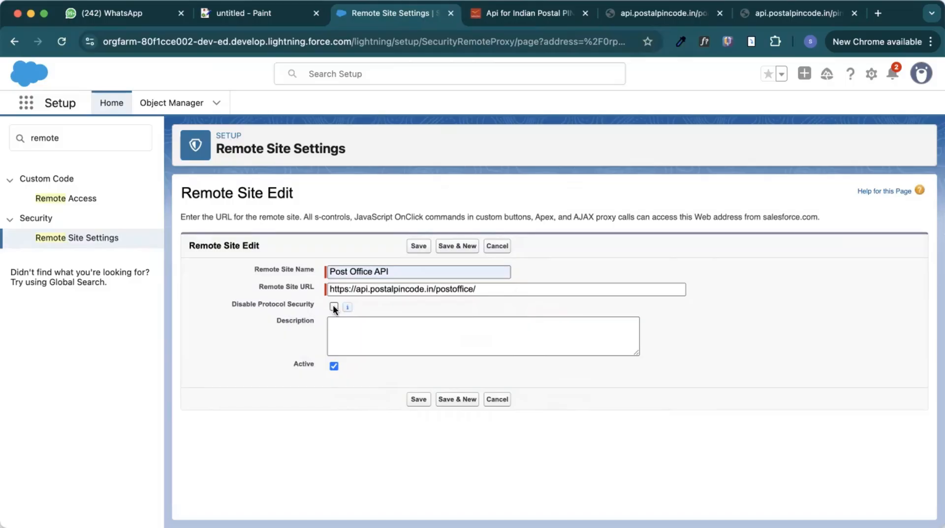
left_click(419, 399)
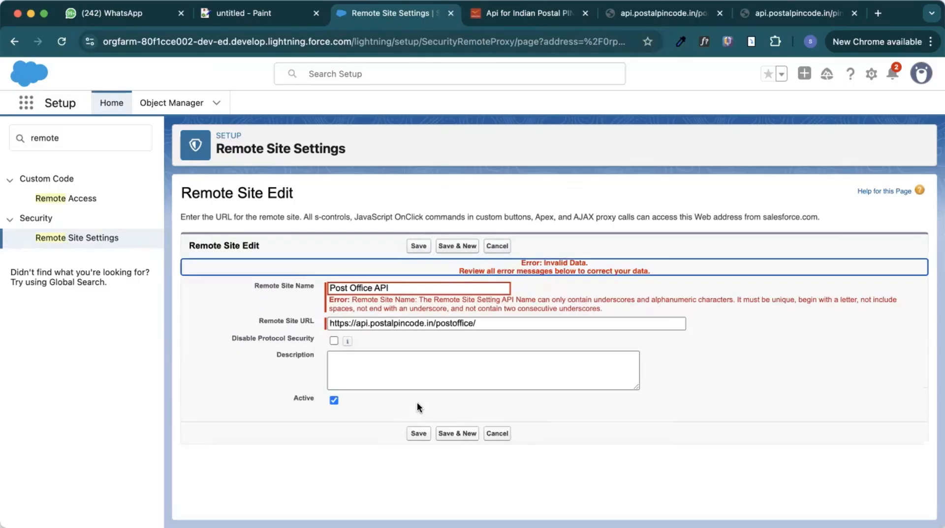
Step: Change the remote site name to PostOfficeAPI without spaces, save it and return to the list of all remote sites
left_click(351, 288)
key("BackSpace")
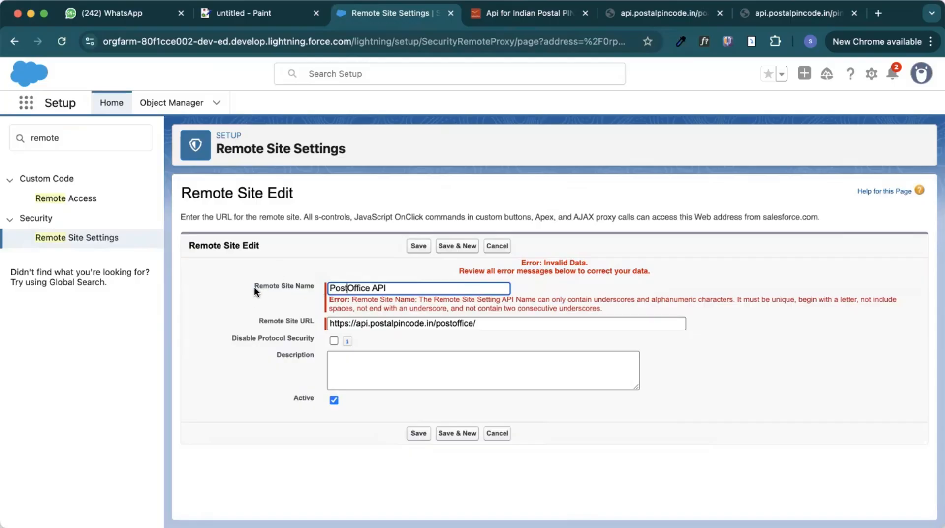
left_click(373, 288)
key("BackSpace")
left_click(420, 433)
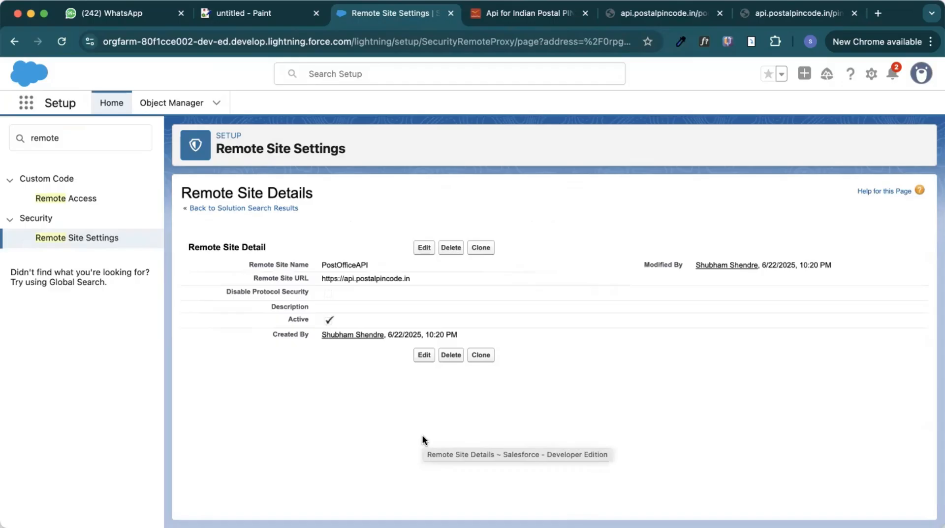
left_click(84, 240)
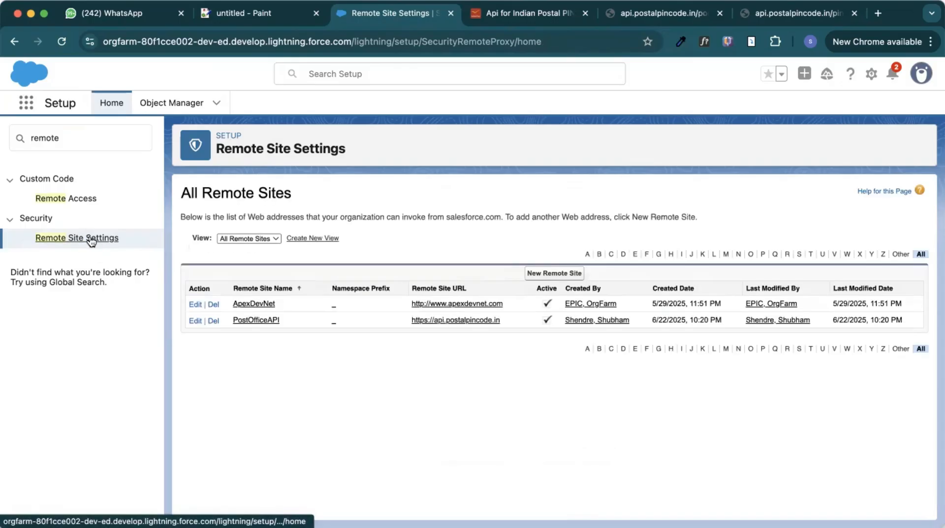
Step: Search the setup pages for "named" and open Named Credentials
double_click(74, 144)
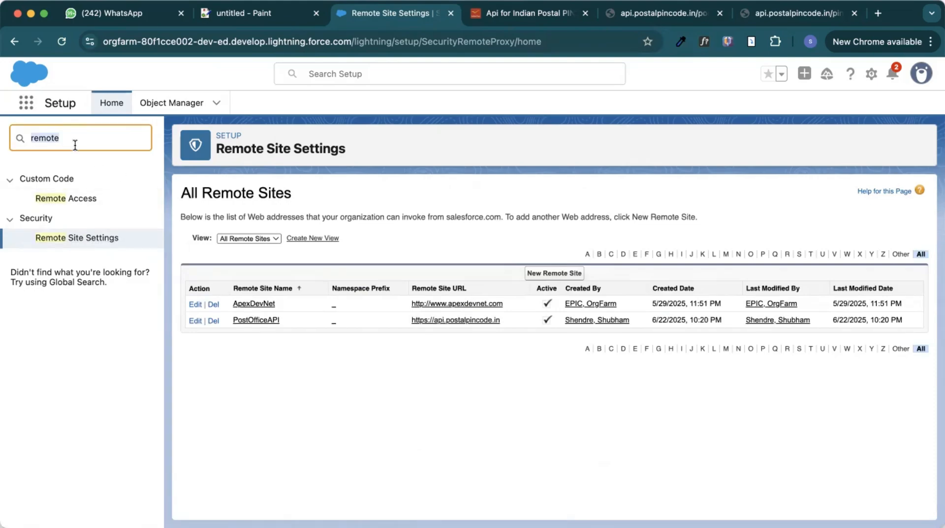
left_click(665, 13)
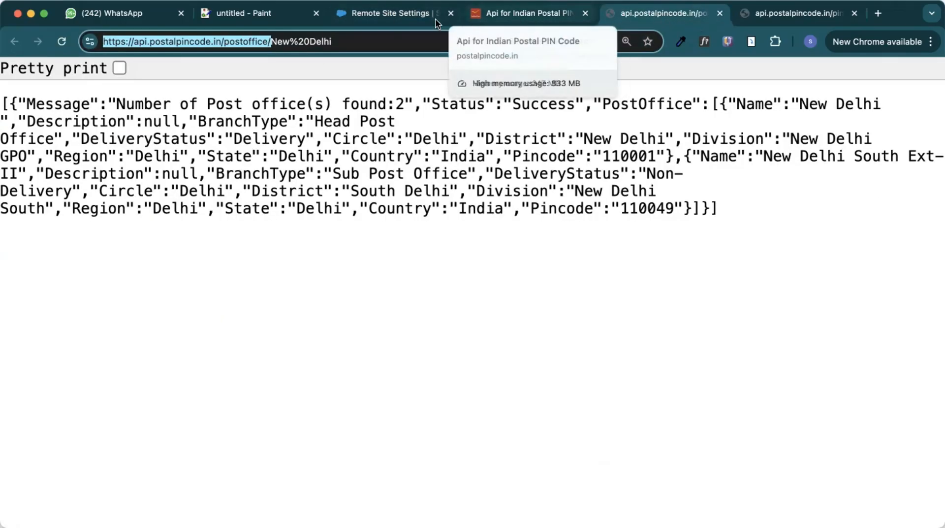
left_click(404, 16)
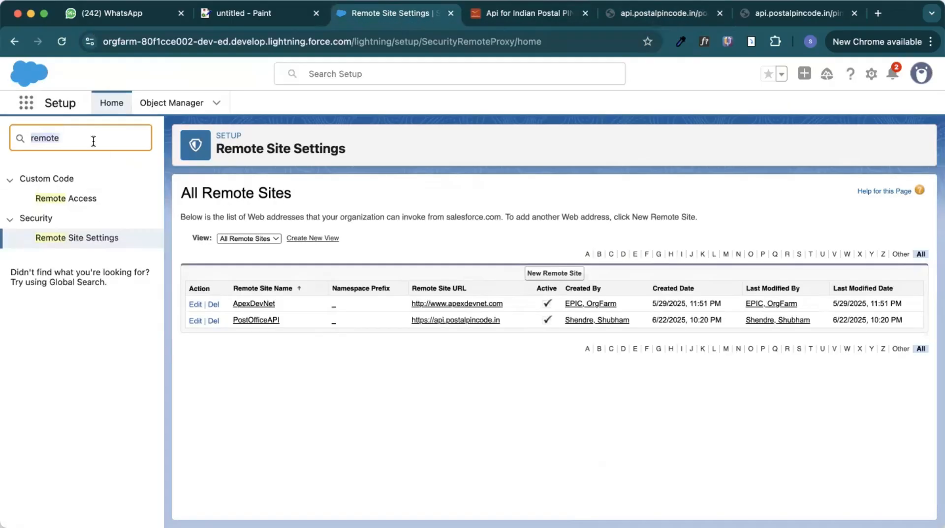
type("named")
left_click(79, 203)
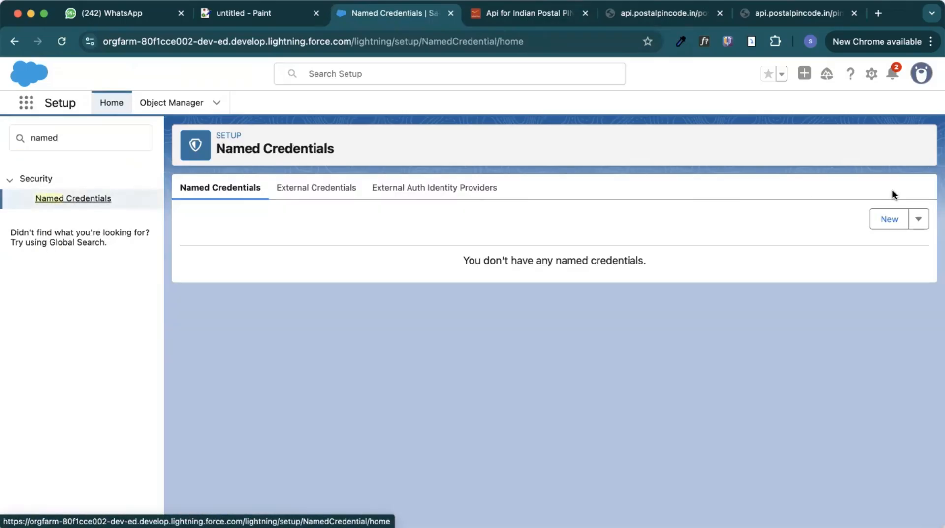
left_click(886, 220)
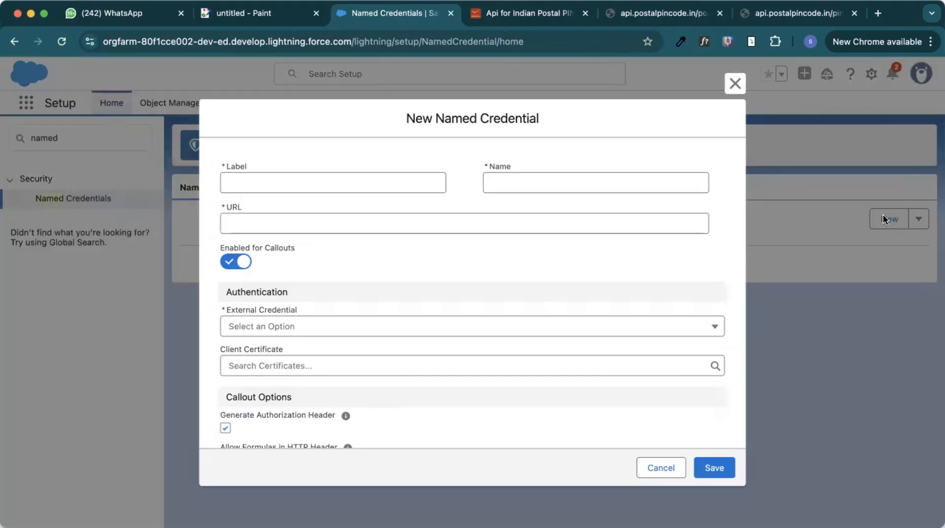
left_click(362, 180)
type("Post Office Cre")
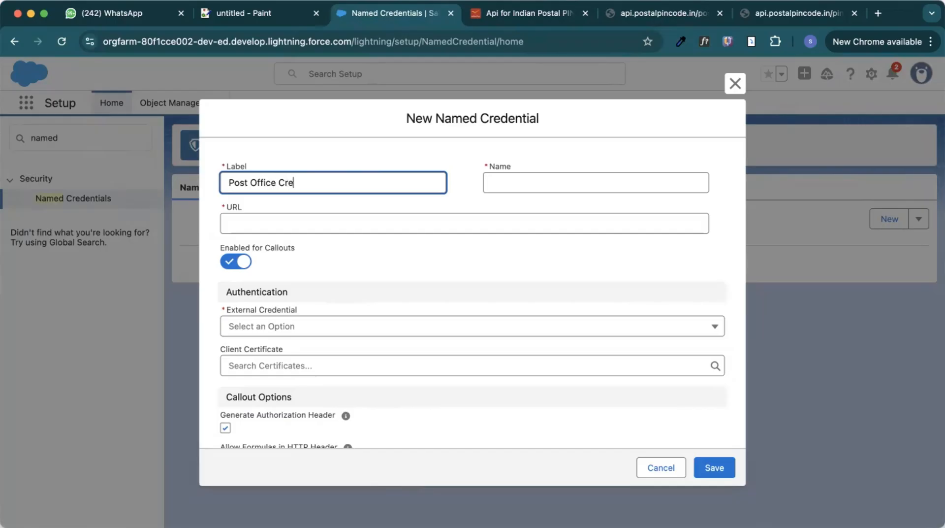
type("dntials")
left_click(406, 196)
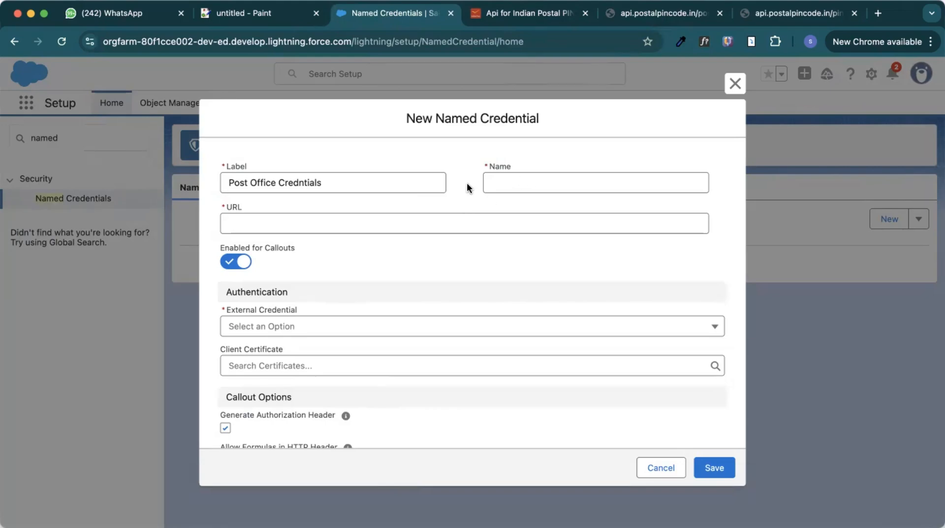
left_click(734, 84)
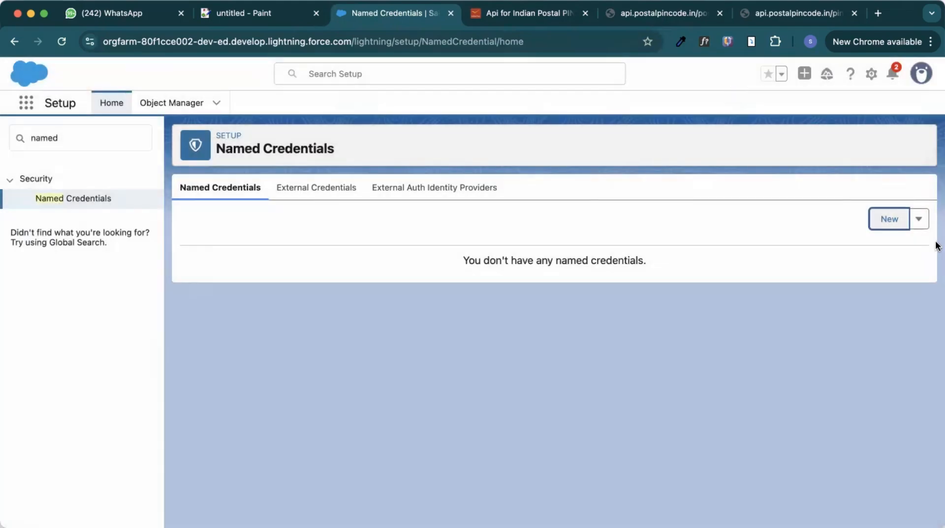
Step: Start a new legacy named credential and label it Post Office API
left_click(918, 218)
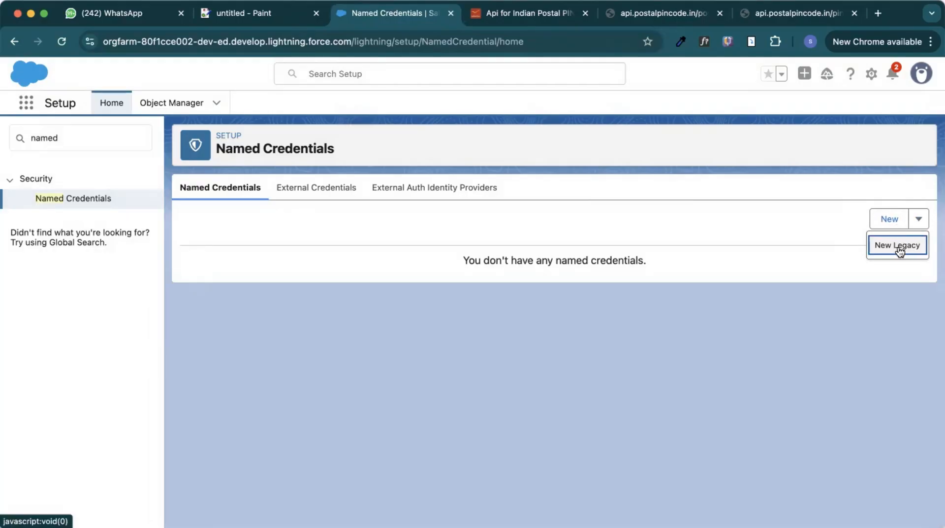
left_click(898, 246)
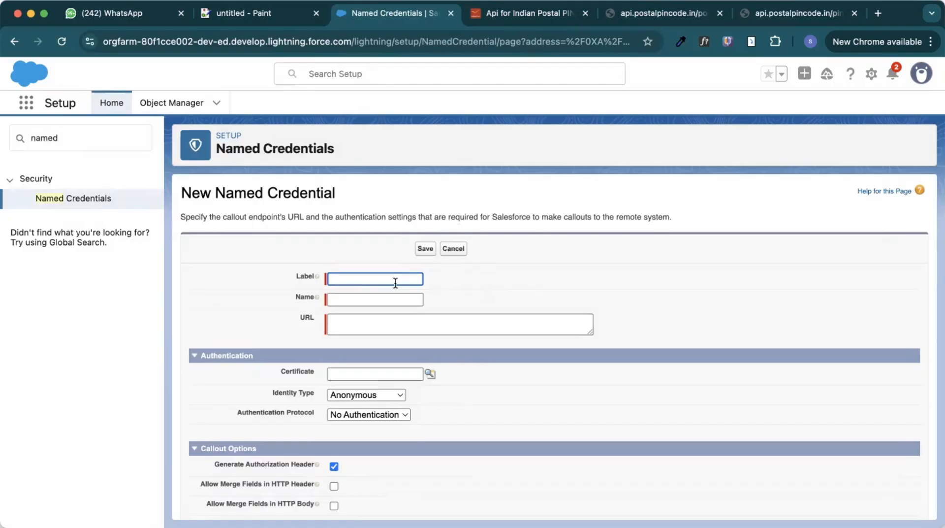
left_click(360, 281)
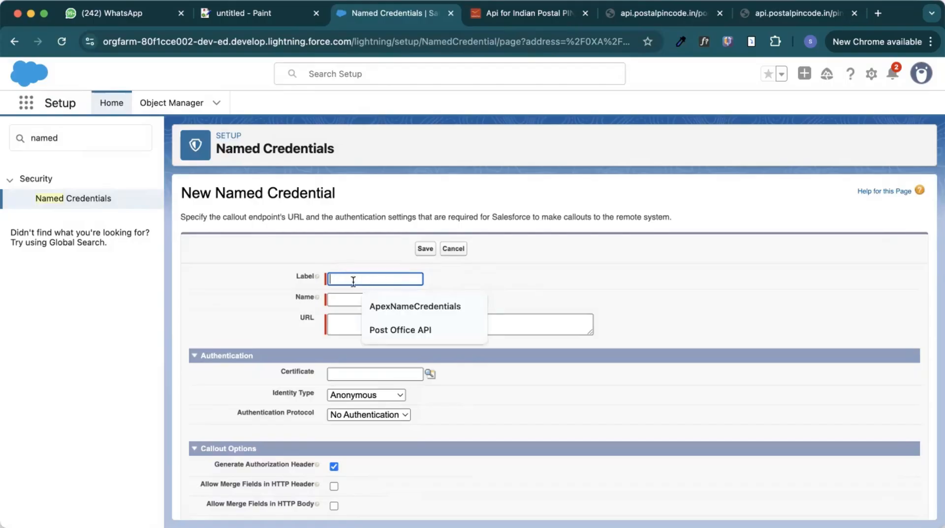
left_click(395, 321)
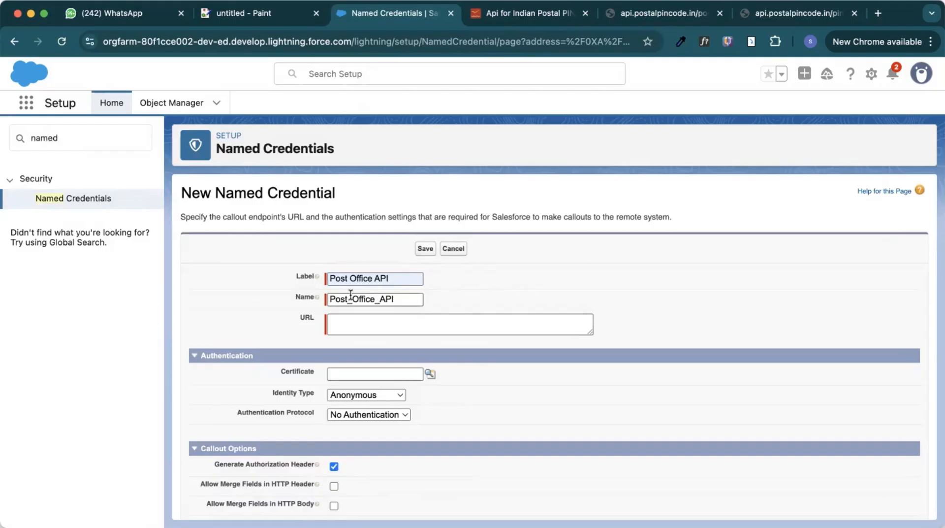
left_click(361, 322)
left_click(795, 14)
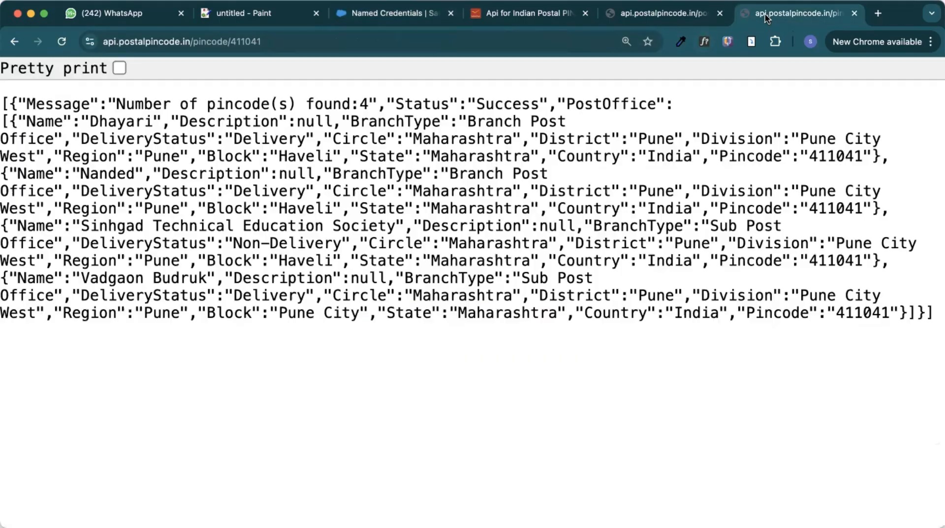
left_click_drag(229, 41, 87, 43)
left_click(224, 41)
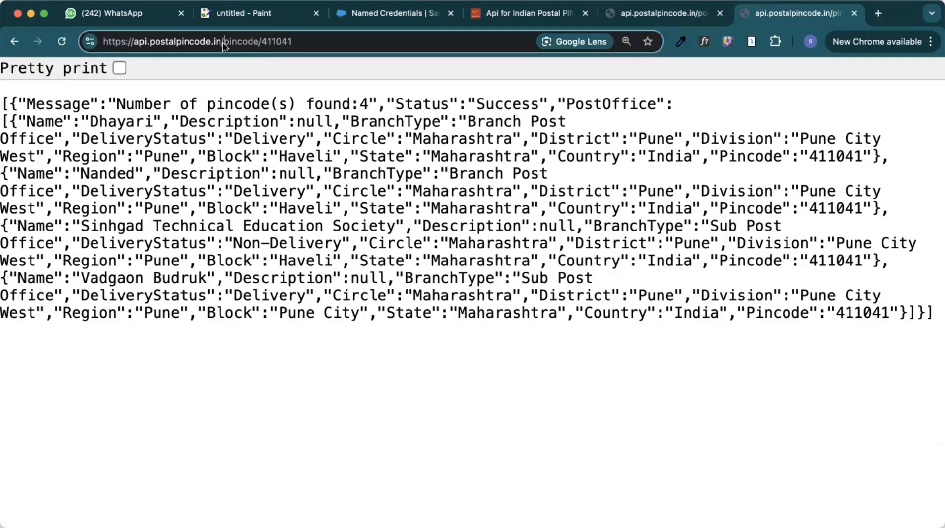
left_click_drag(225, 42, 103, 38)
key("super+c")
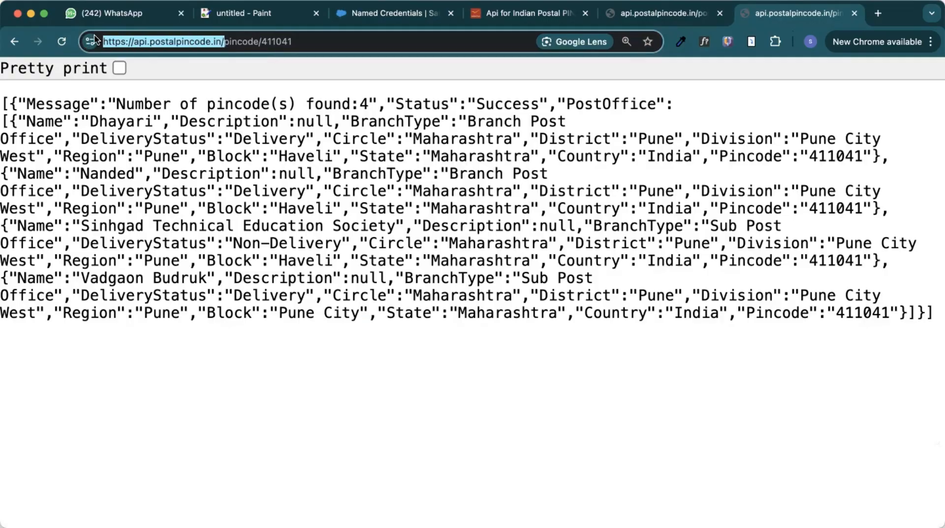
left_click(686, 19)
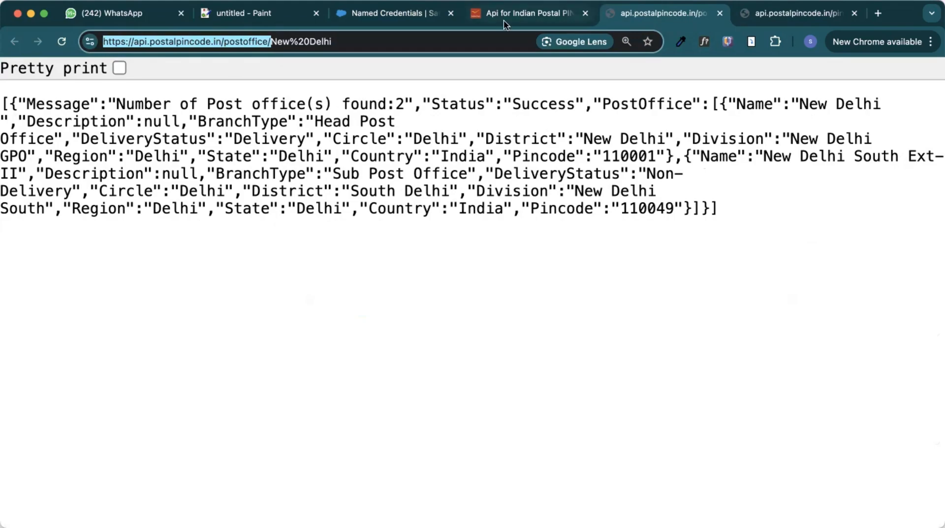
left_click(391, 13)
left_click(348, 324)
key("super+v")
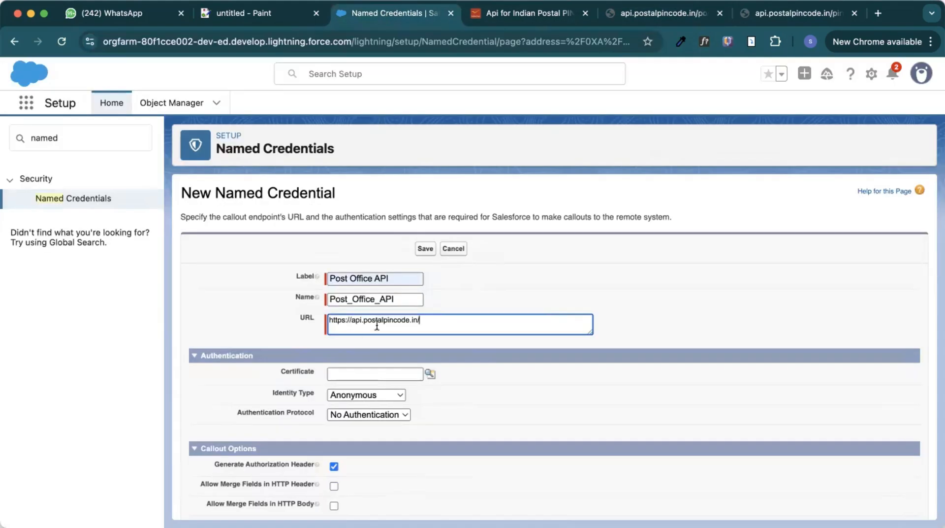
left_click(493, 346)
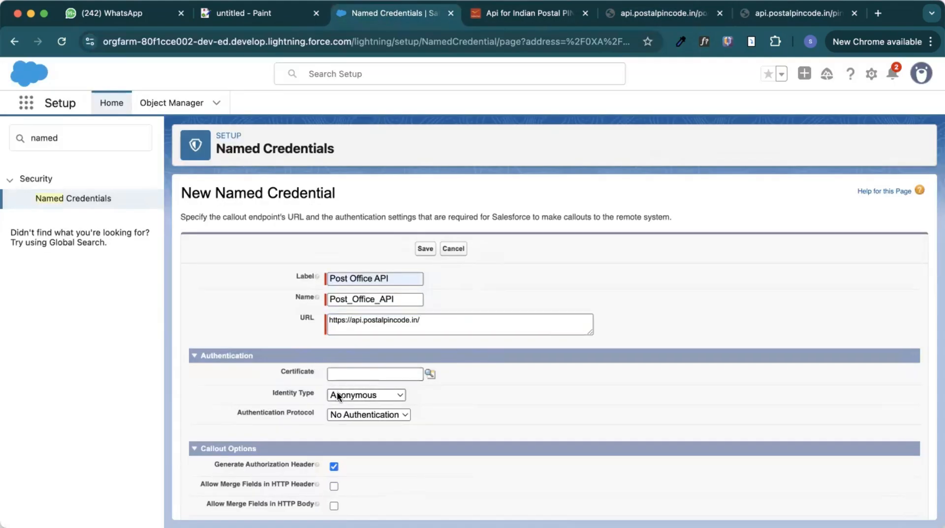
Step: Keep the identity type Anonymous, allow merge fields in the HTTP body only, and save the named credential
scroll(311, 436, "down", 3)
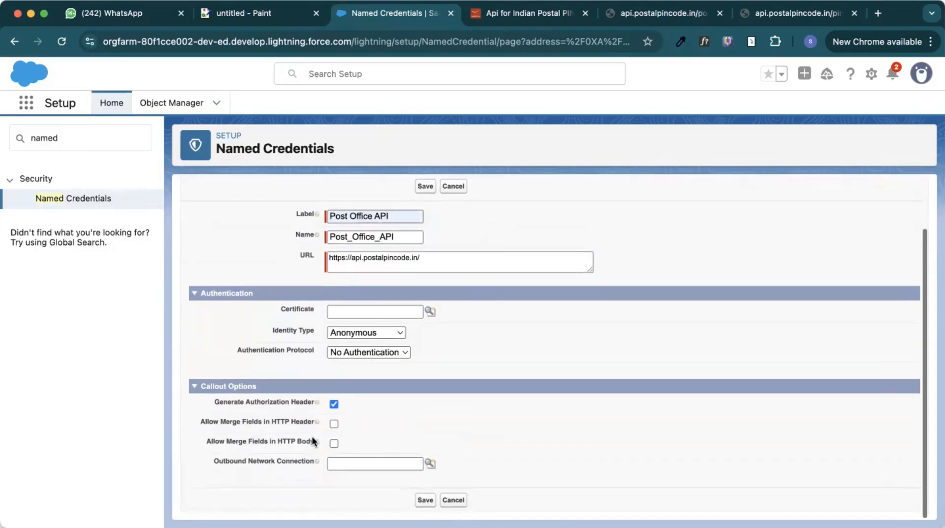
left_click(394, 347)
left_click(378, 345)
left_click(370, 333)
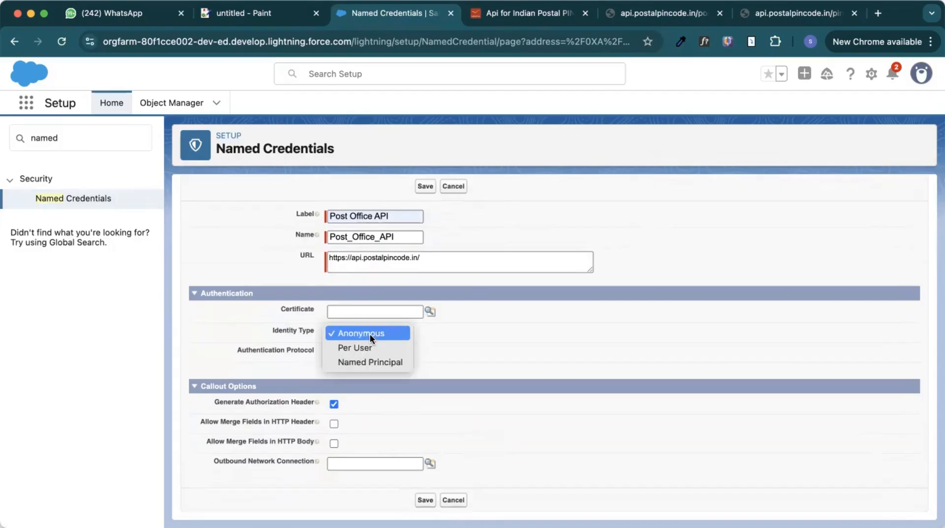
left_click(445, 350)
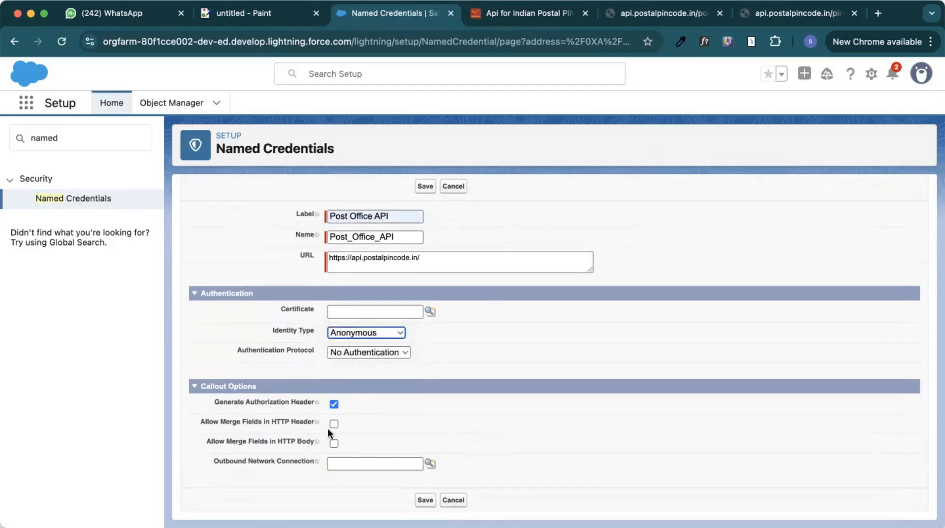
left_click(333, 424)
left_click(333, 443)
left_click(335, 444)
left_click(334, 443)
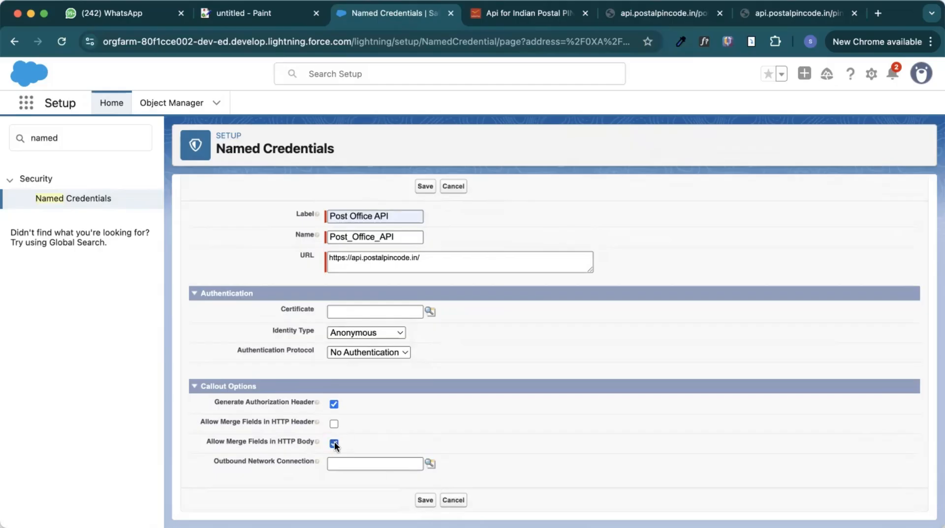
left_click(426, 500)
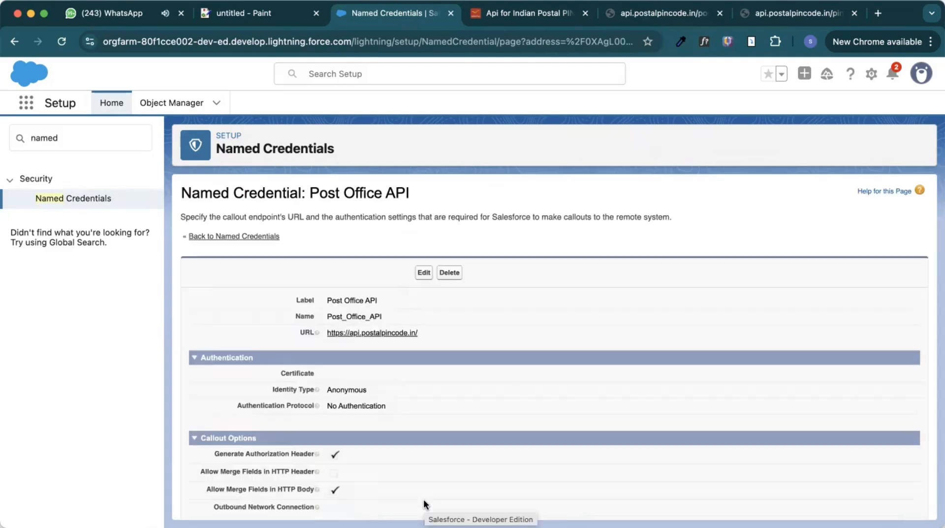
Step: Review the saved Post Office API credential's name and callout options without changing them
left_click(424, 274)
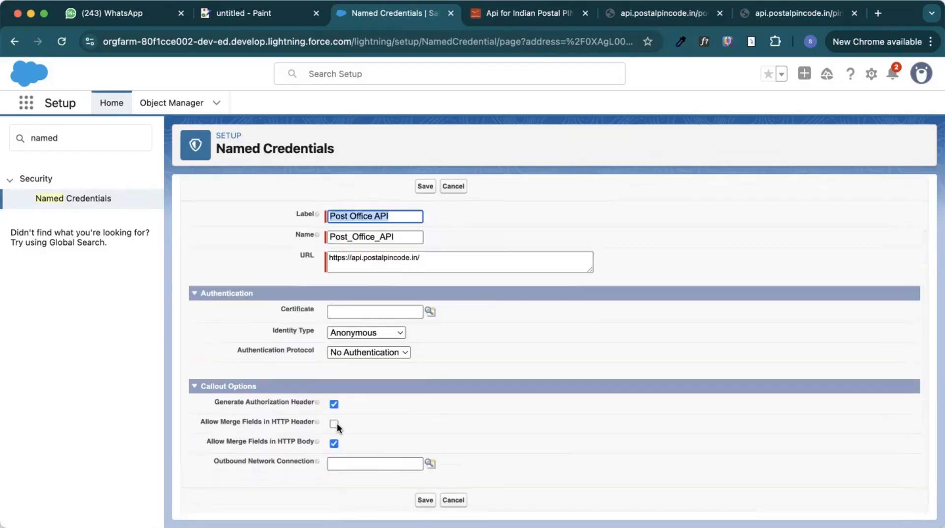
left_click(448, 501)
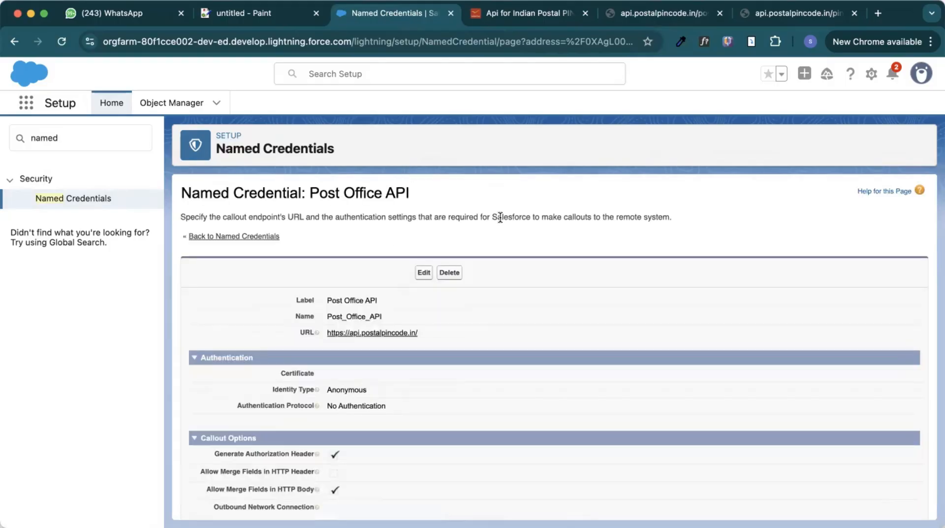
double_click(377, 316)
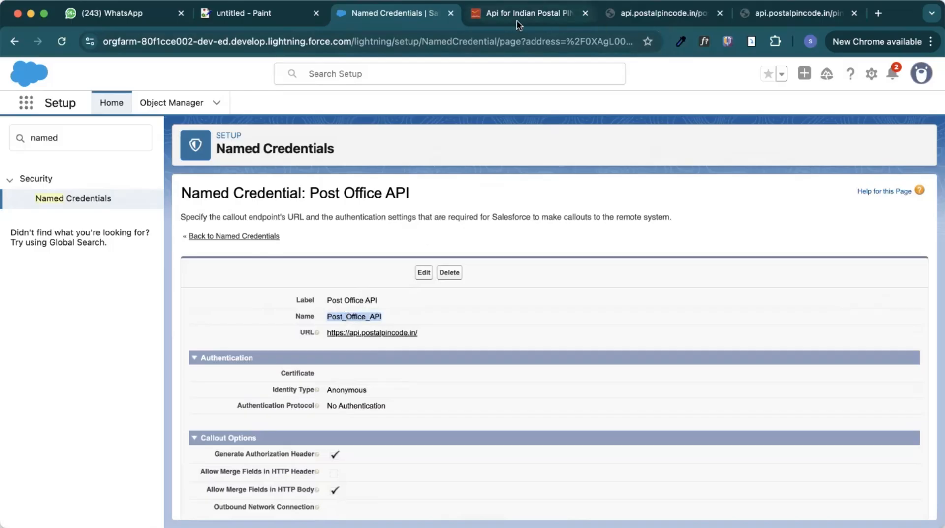
scroll(451, 329, "down", 1)
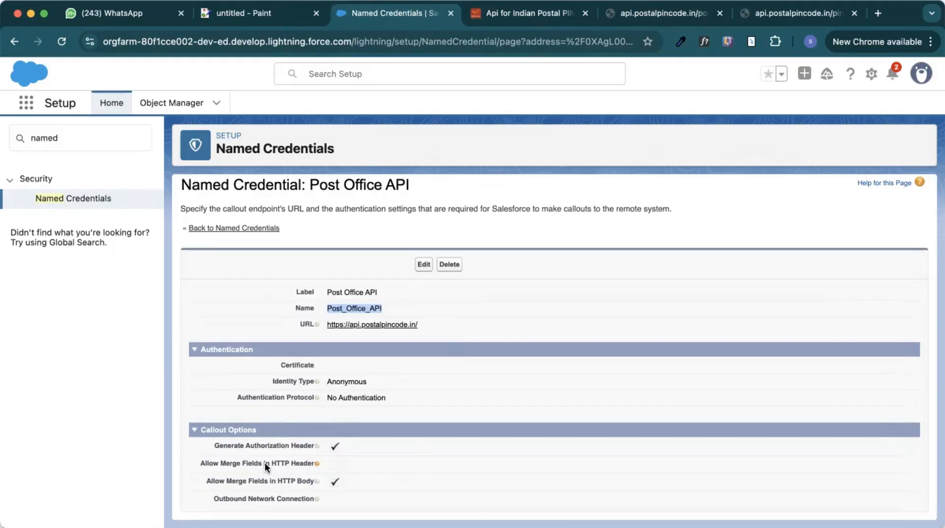
Step: Edit the Post Office API credential, open the certificate lookup, and set the identity type to Named Principal
left_click(424, 264)
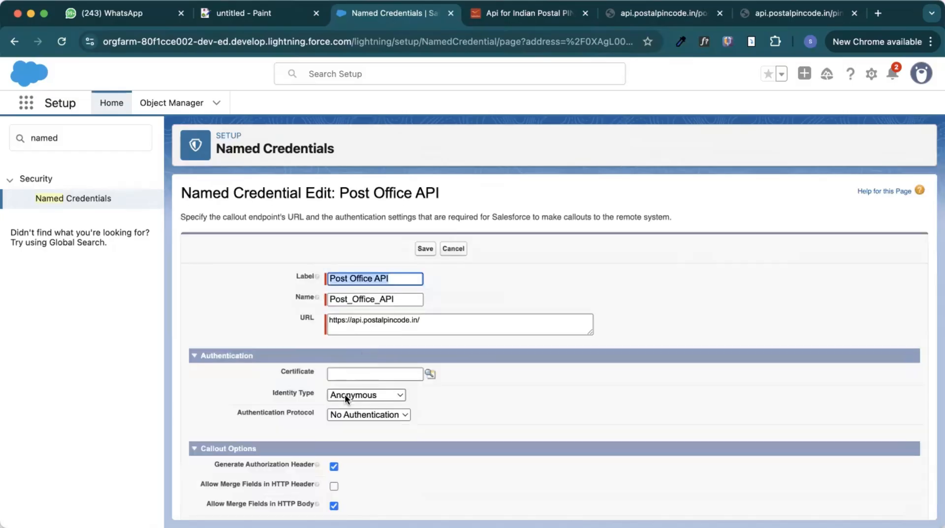
left_click(429, 374)
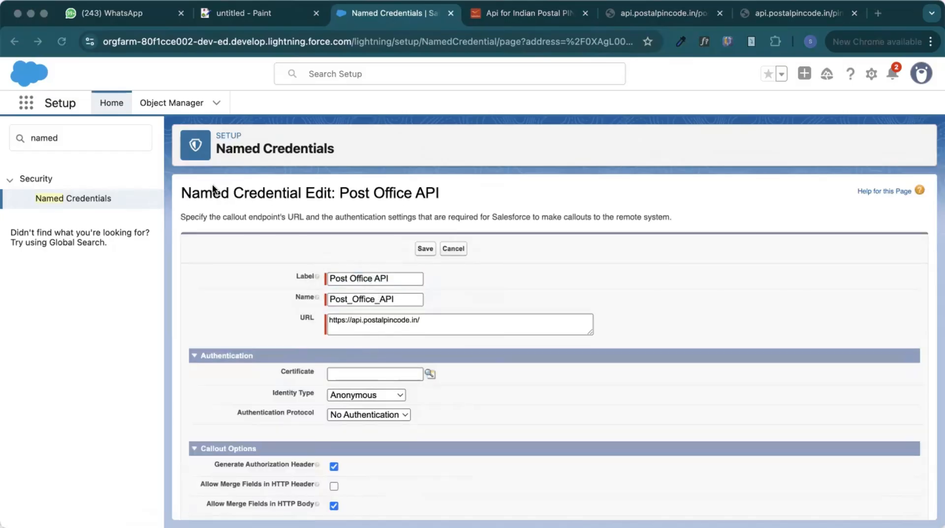
left_click(376, 397)
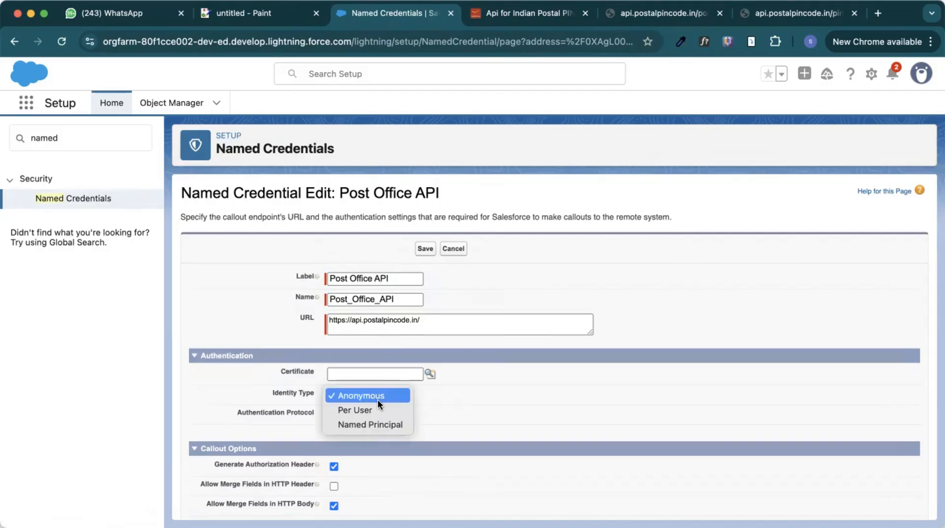
left_click(380, 424)
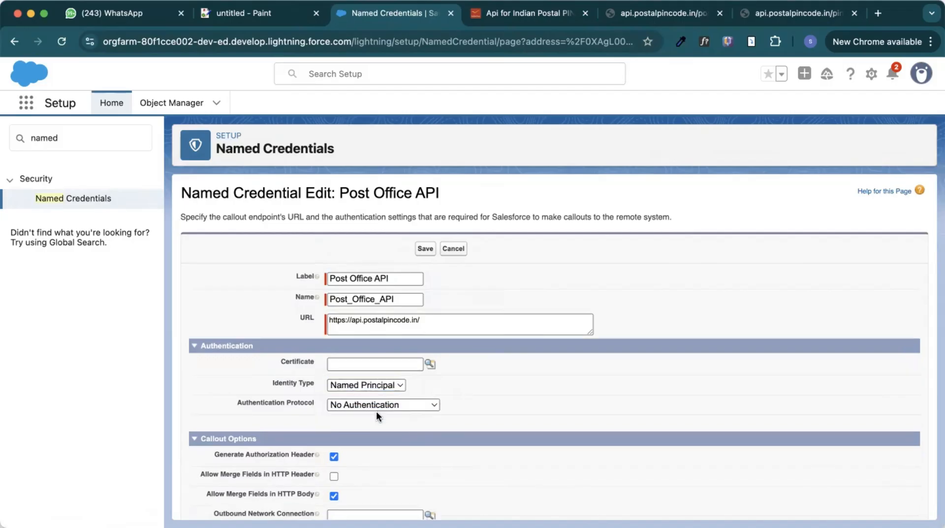
Step: Switch the authentication protocol to OAuth 2.0, JWT and finally Password Authentication, examining the fields each one requires
scroll(374, 484, "down", 2)
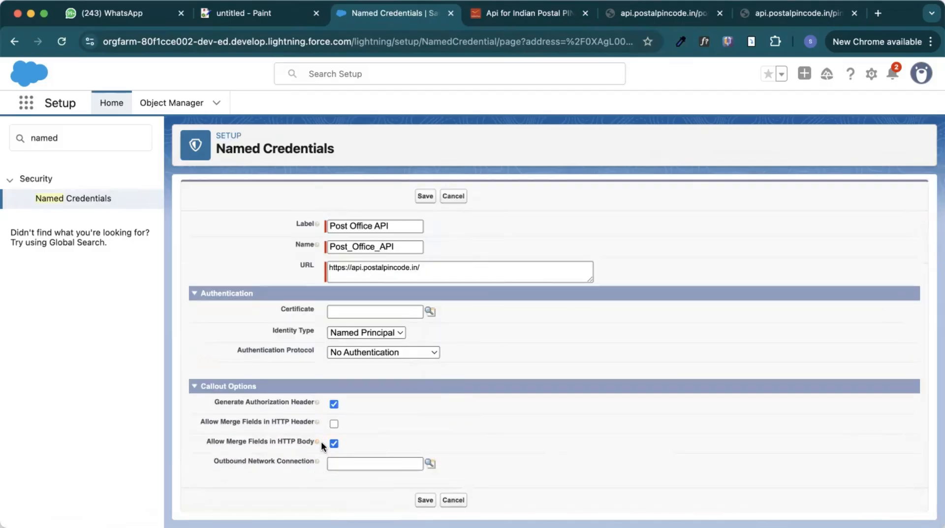
left_click(376, 347)
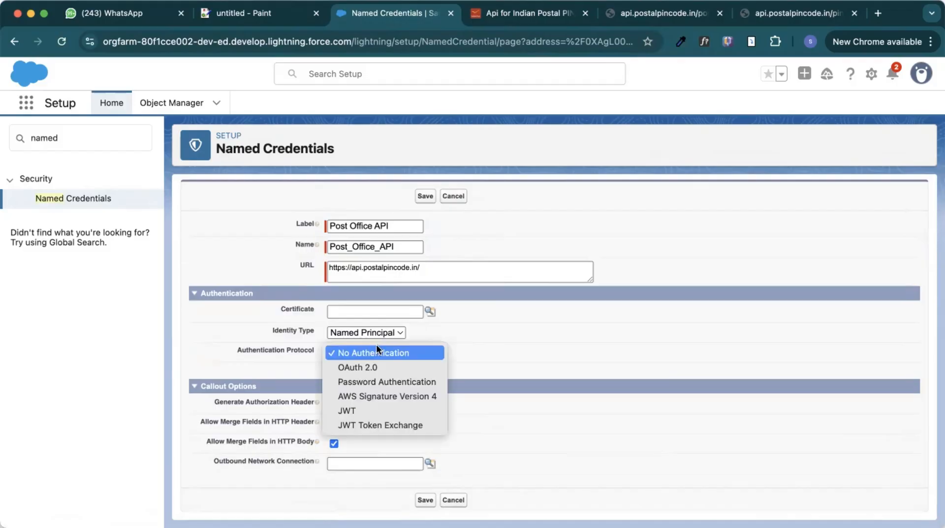
left_click(377, 366)
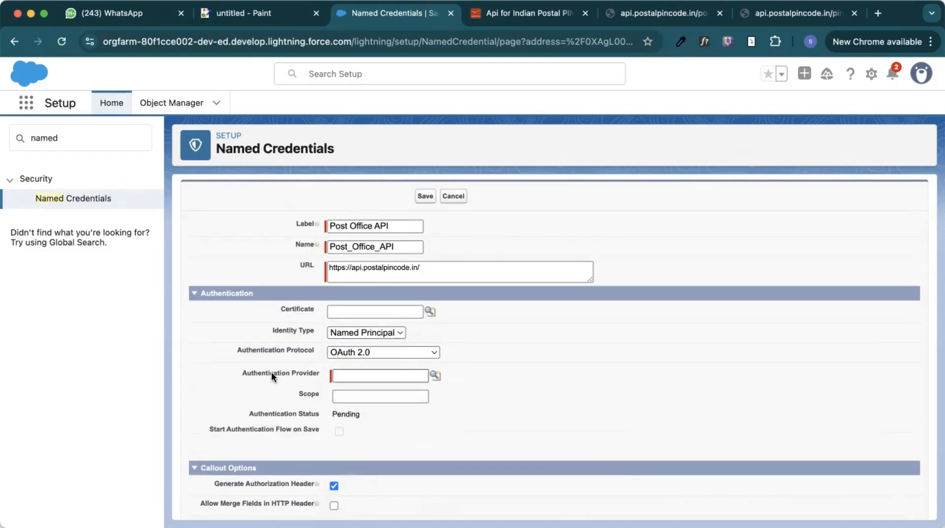
left_click(367, 353)
left_click(365, 395)
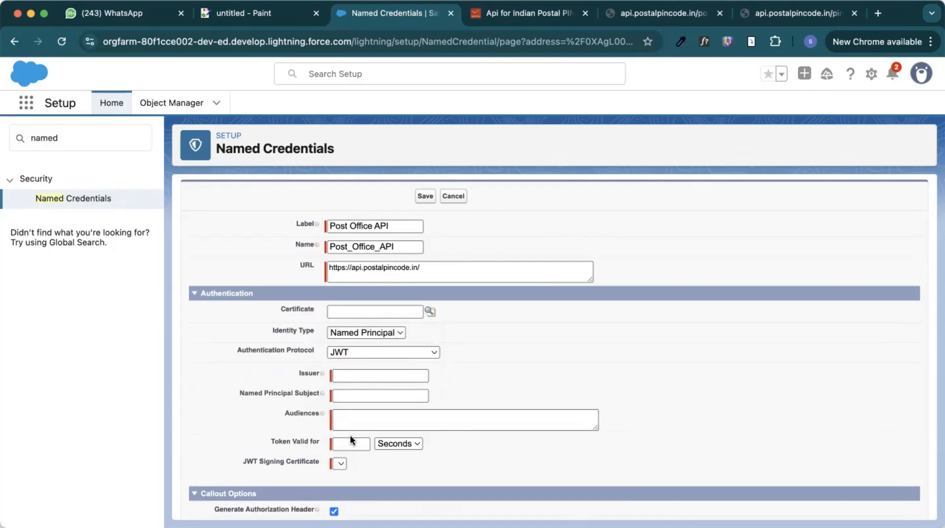
left_click(357, 351)
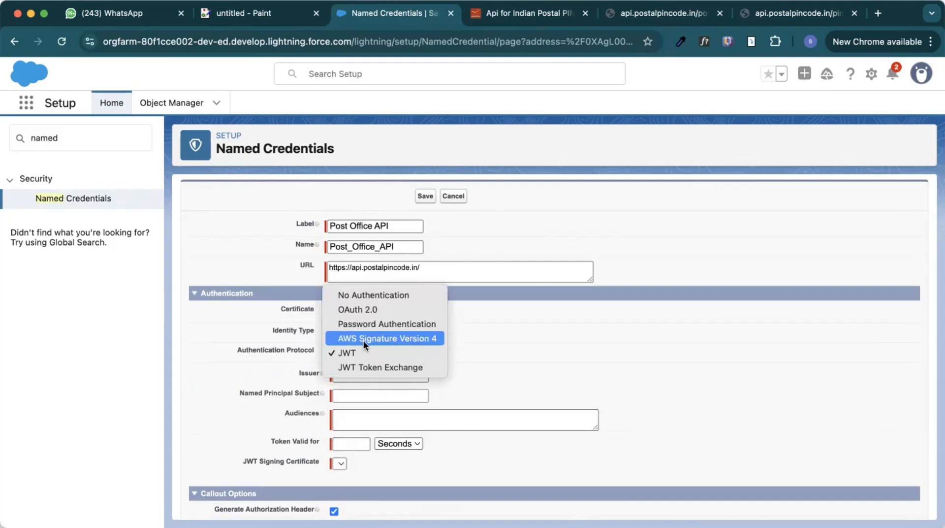
left_click(359, 325)
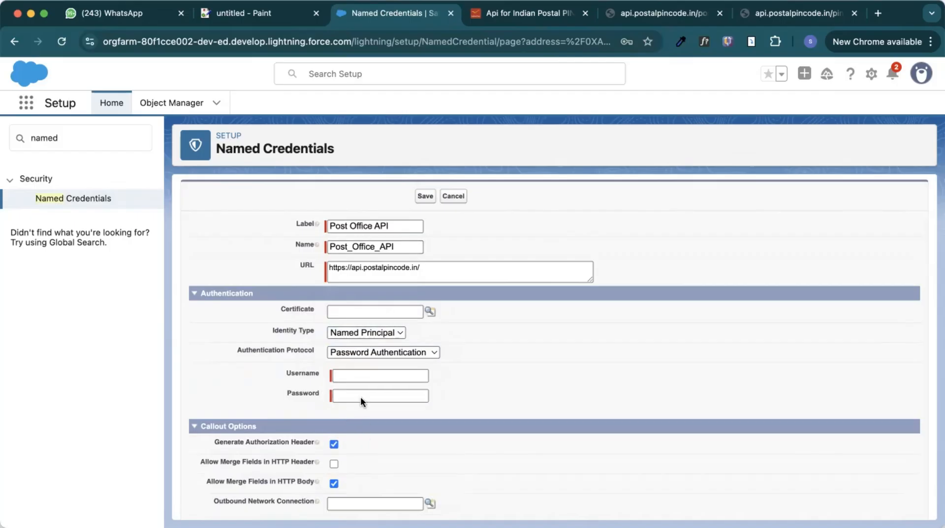
scroll(360, 389, "up", 2)
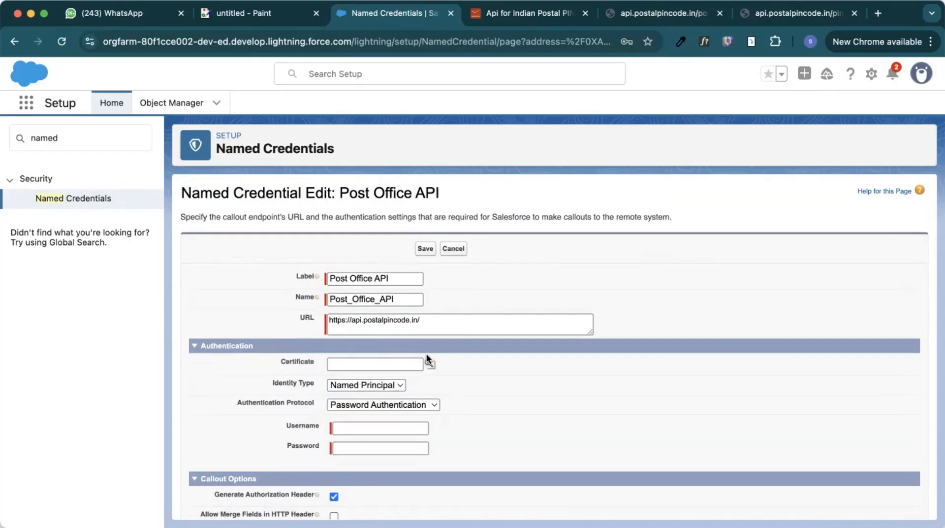